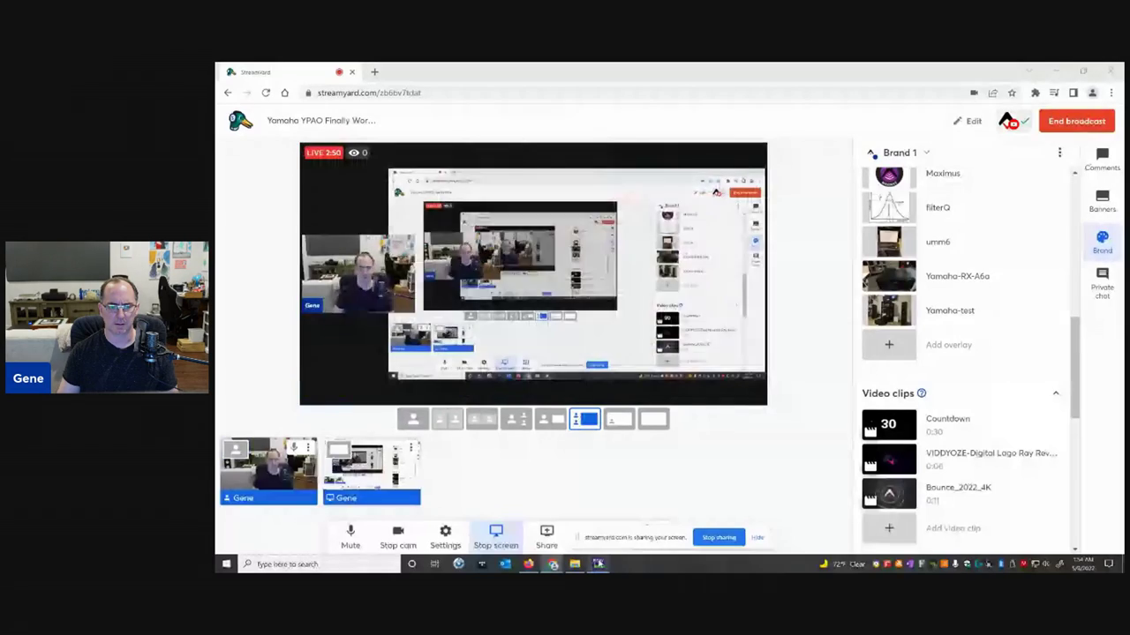
# Step: Bring REW forward, hide the sharing bar, and graph only the Paragon 830c baseline response
pyautogui.click(602, 562)
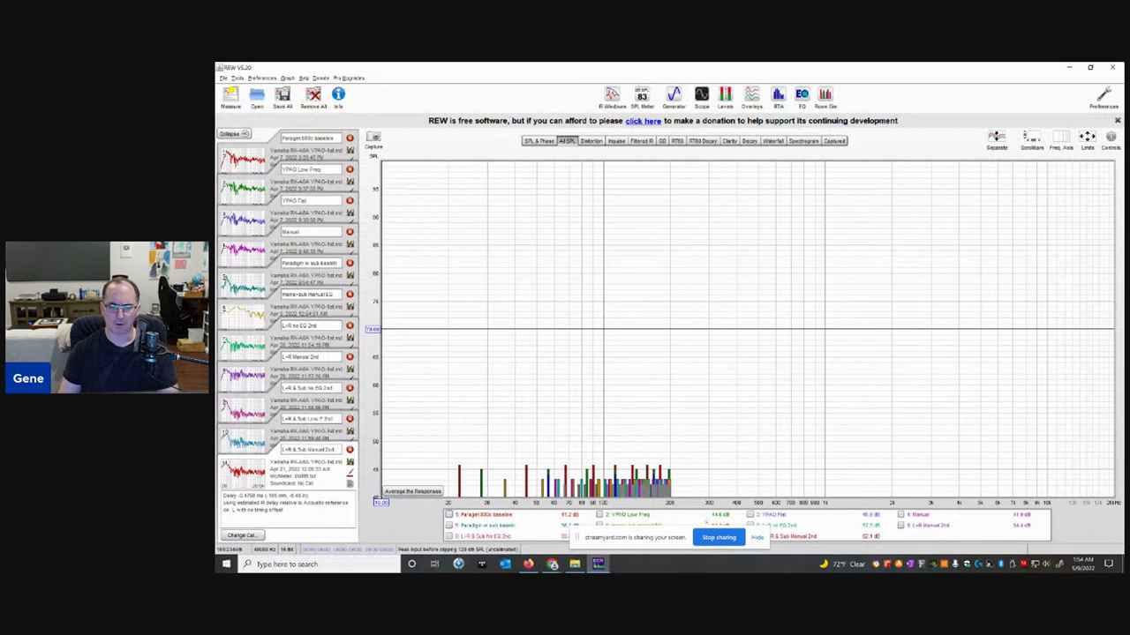
pyautogui.click(757, 538)
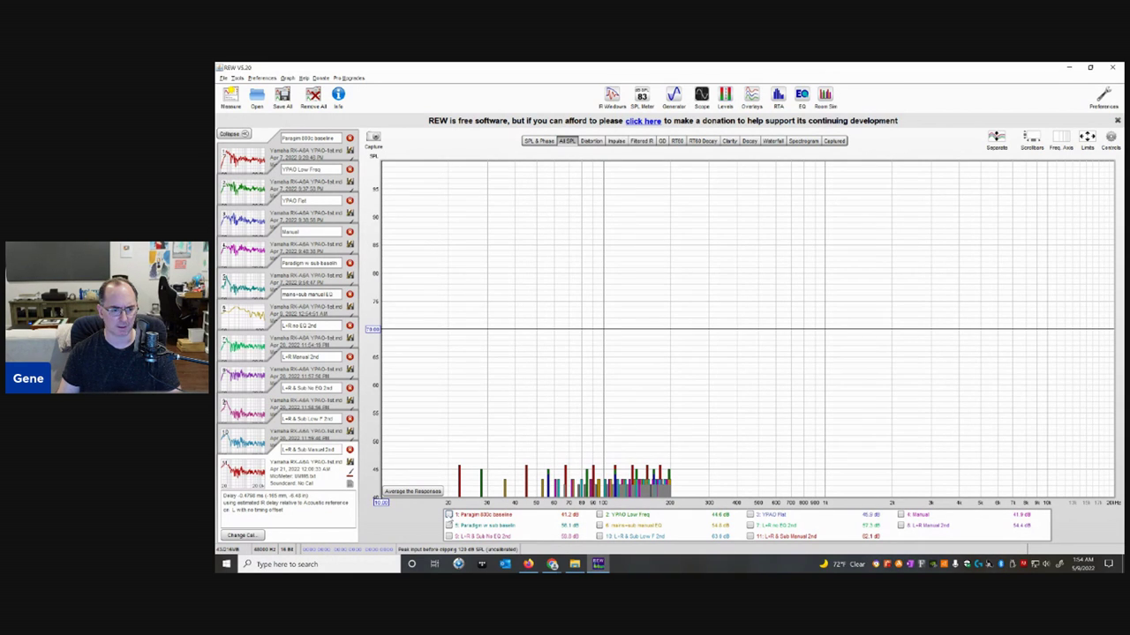
pyautogui.click(449, 515)
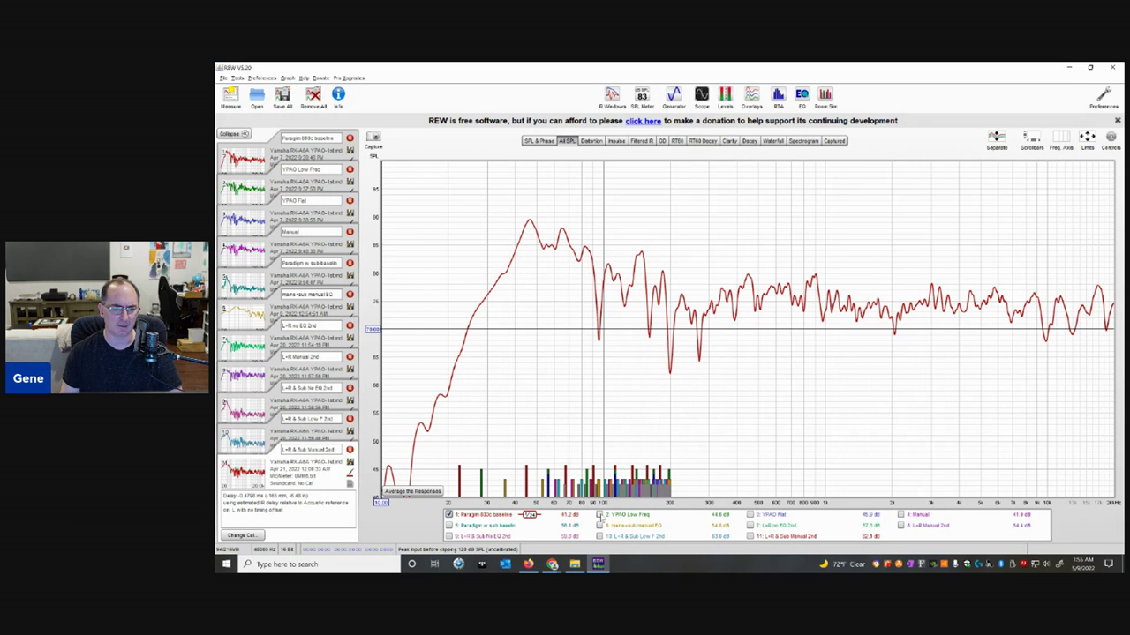
# Step: Overlay measurement 2, YPAO Low Freq, on the red 830c baseline curve
pyautogui.click(600, 514)
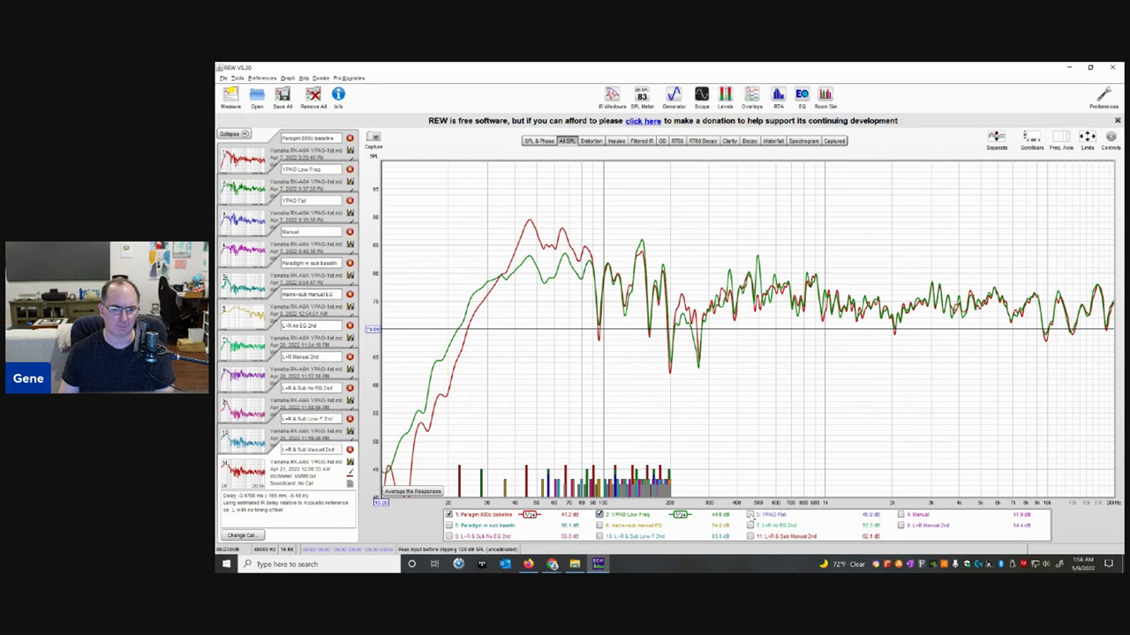
# Step: Add the YPAO Flat curve and hide the 830c baseline, leaving Flat against Low Freq
pyautogui.click(749, 514)
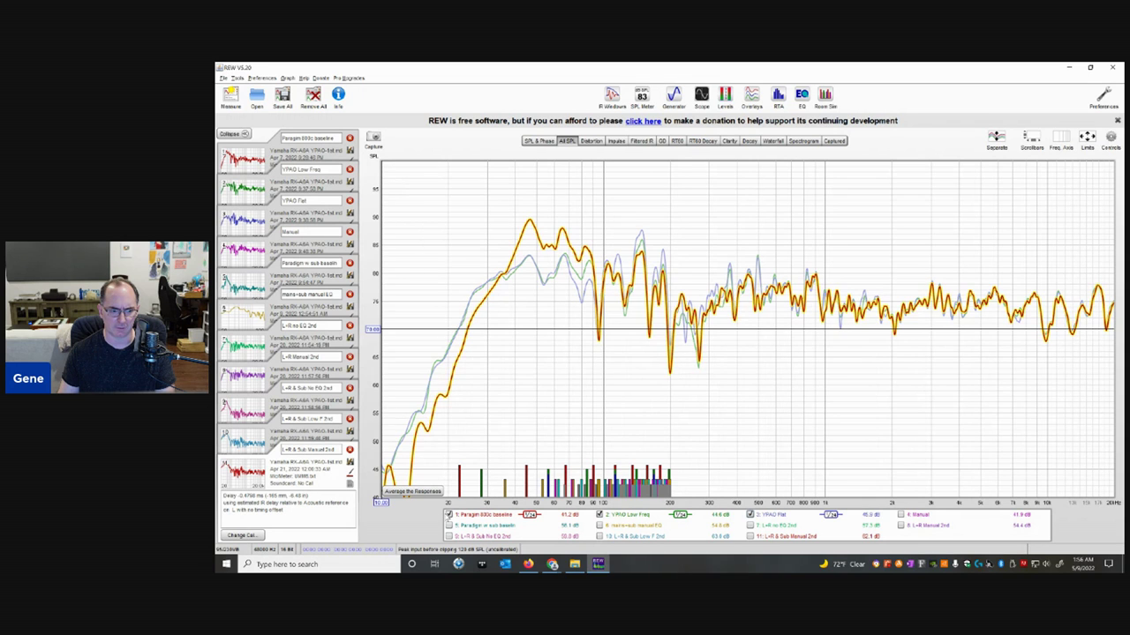
pyautogui.click(448, 514)
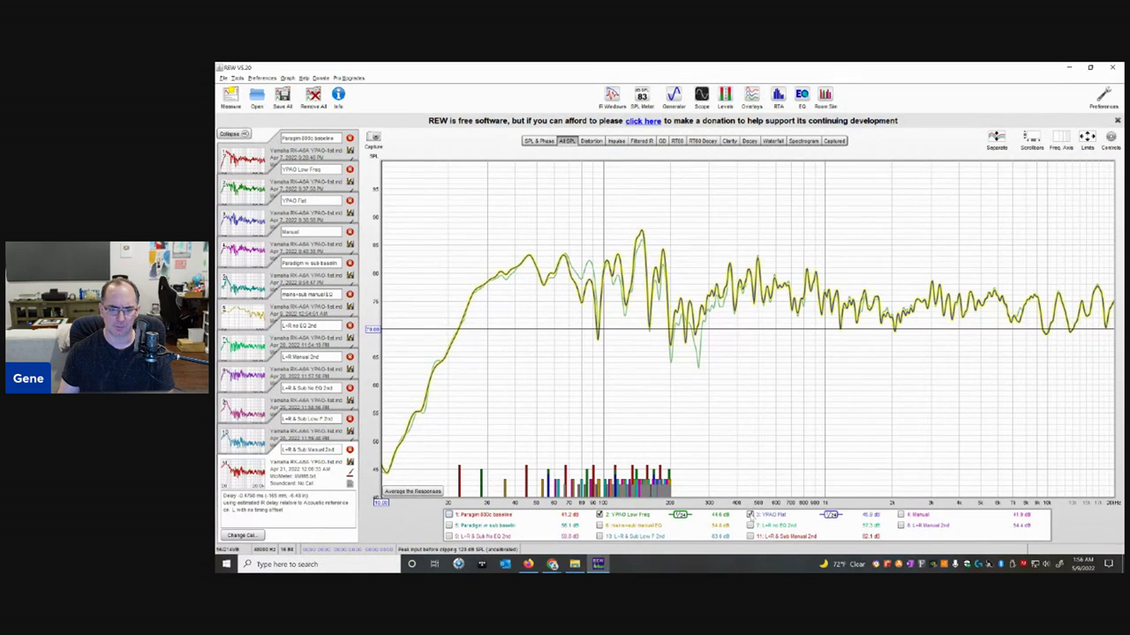
# Step: Swap YPAO Flat for Manual EQ, compare it with Low Freq then the baseline, leaving Manual alone
pyautogui.click(750, 515)
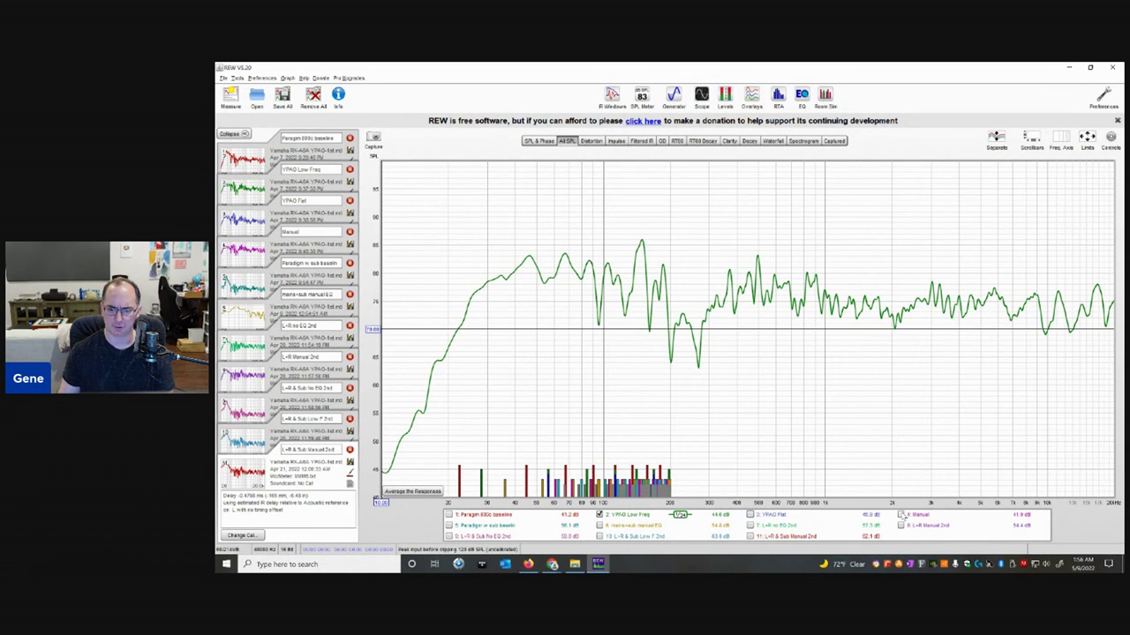
pyautogui.click(900, 514)
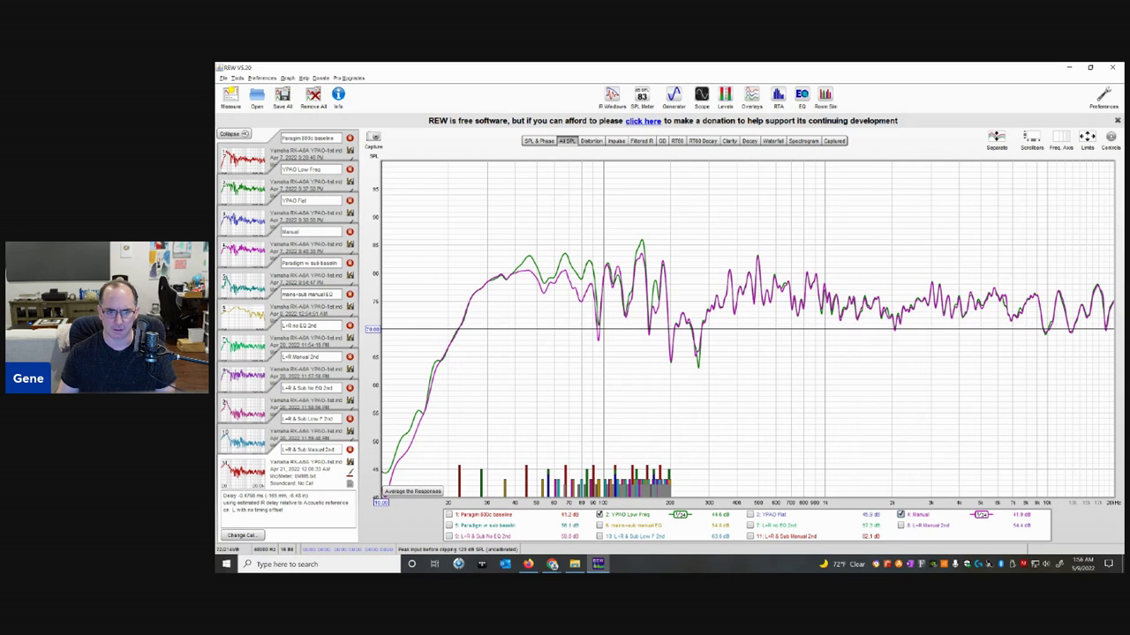
pyautogui.click(600, 514)
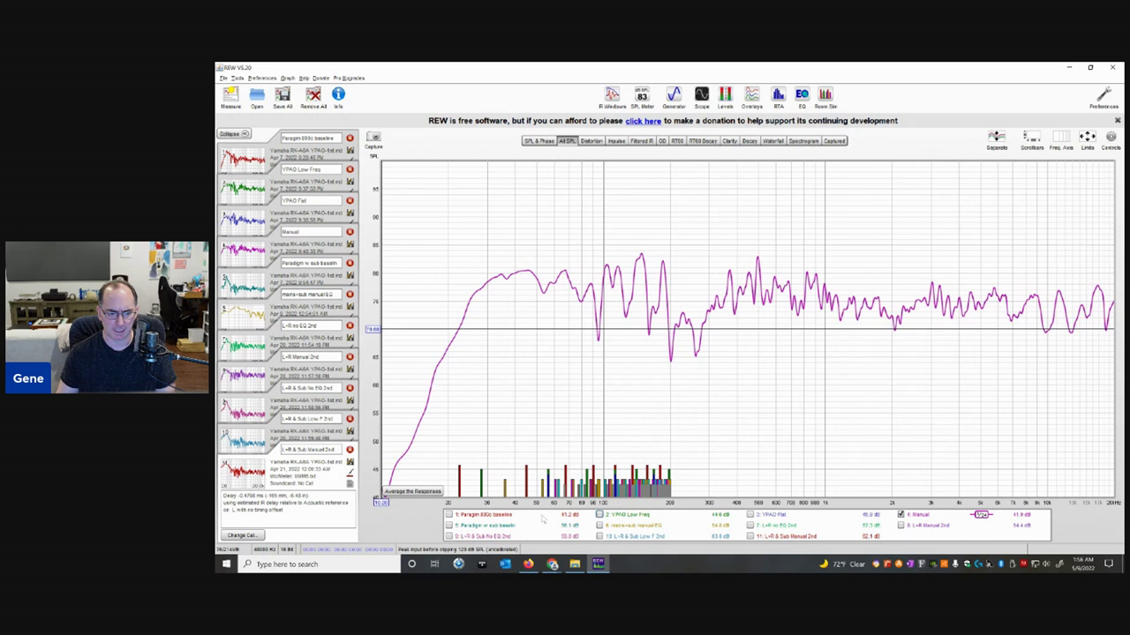
pyautogui.click(448, 514)
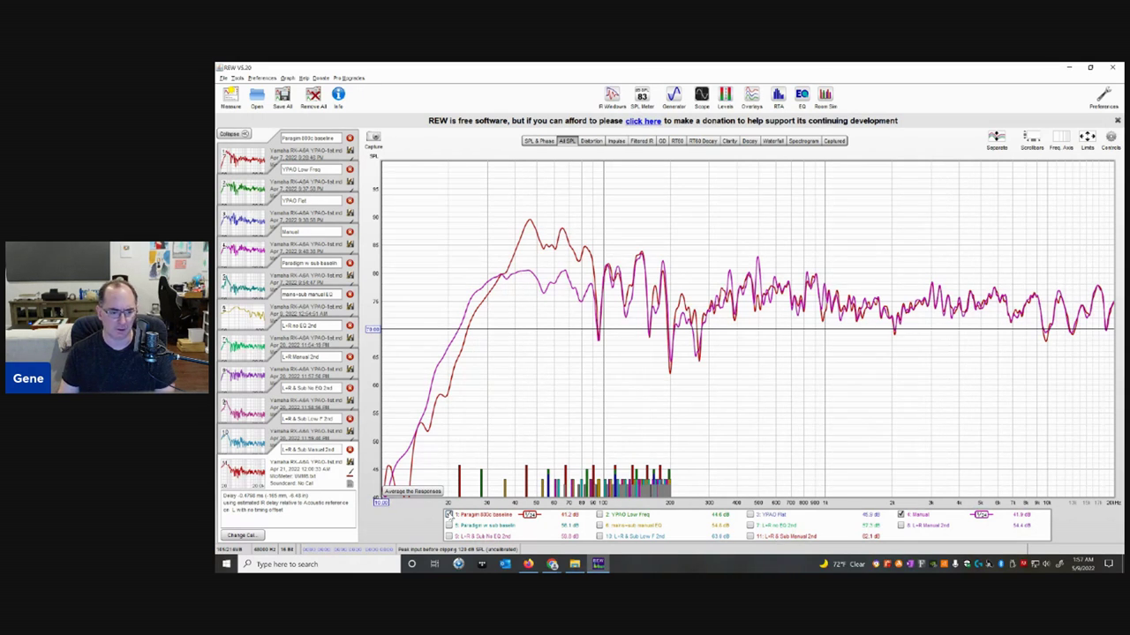
pyautogui.click(448, 515)
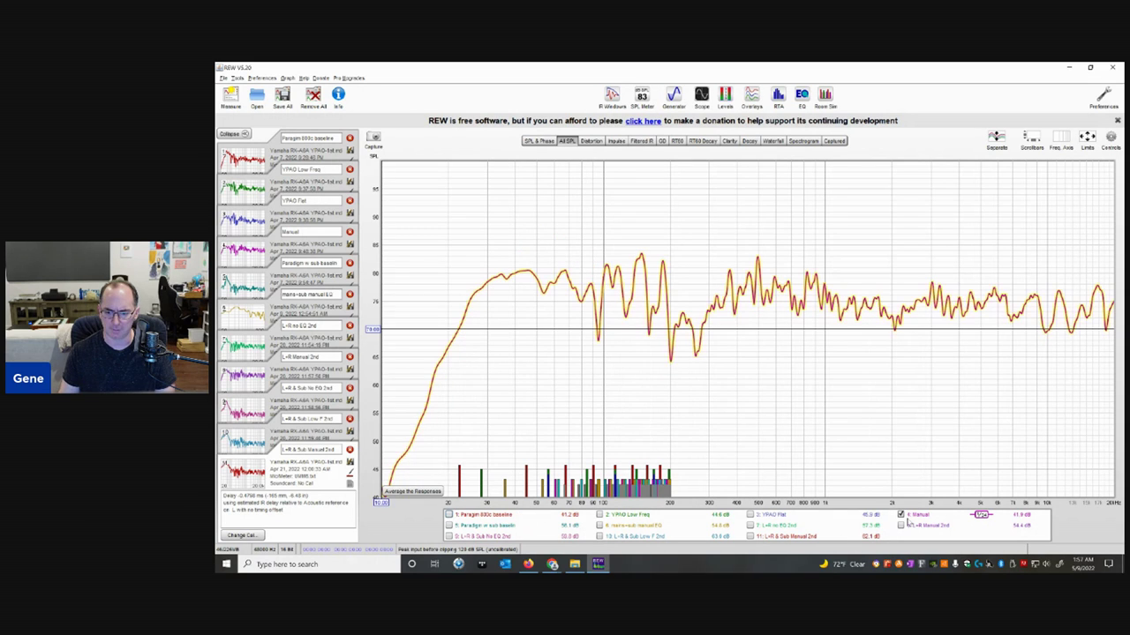
# Step: Hide the Manual curve and show measurement 5, the Paradigm with-sub baseline
pyautogui.click(901, 514)
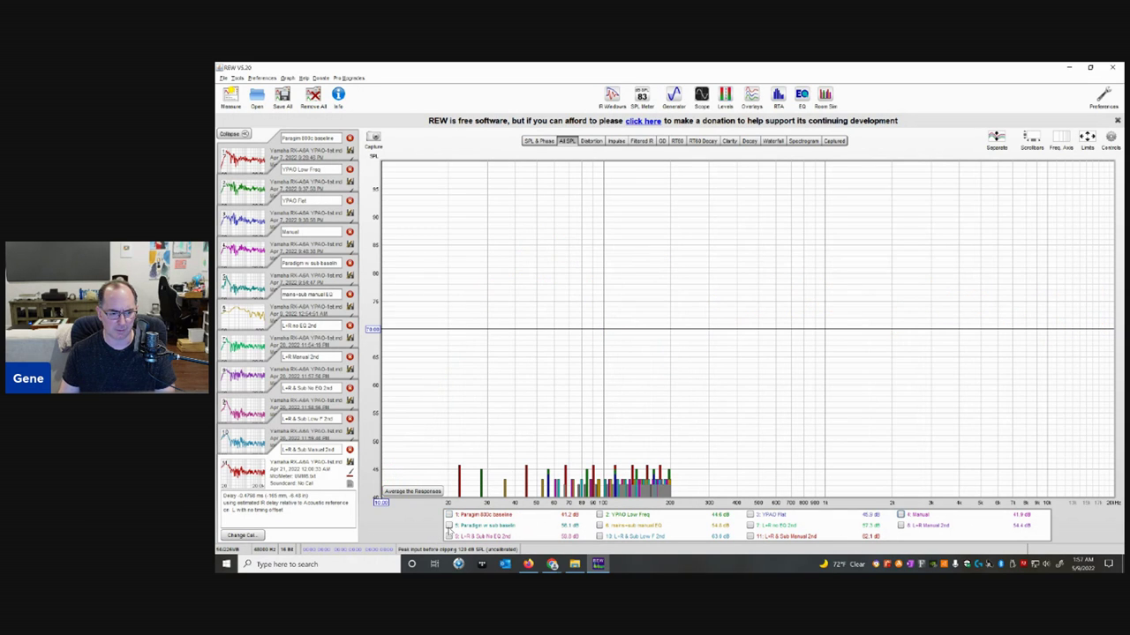
pyautogui.click(448, 525)
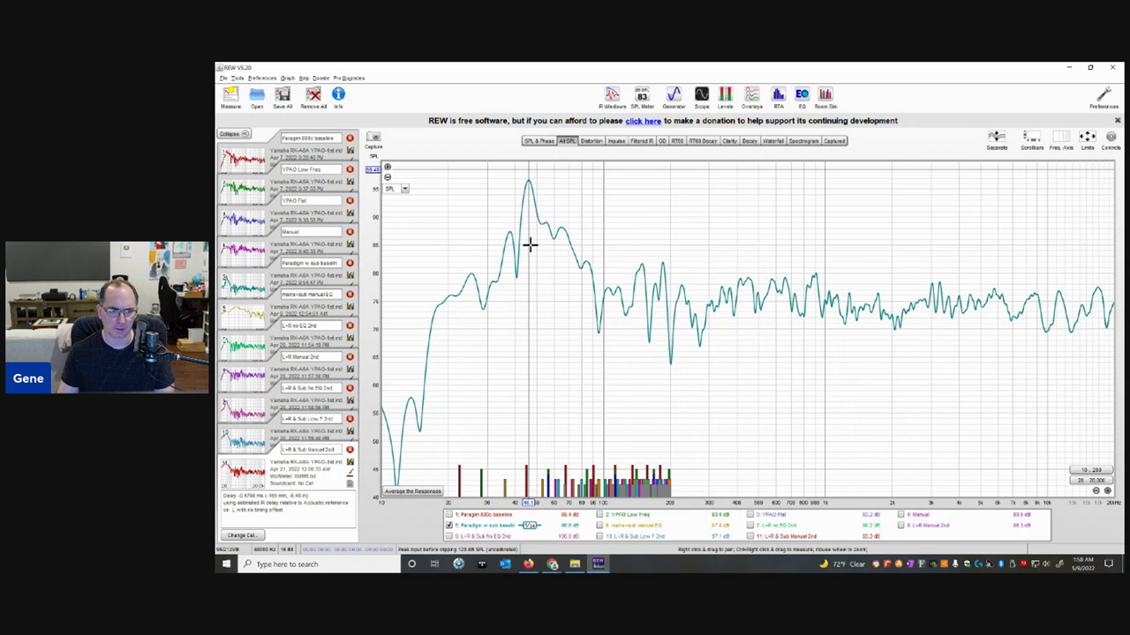
# Step: Read the bass peak level and overlay the mains-and-sub manual EQ on the with-sub baseline
pyautogui.click(529, 167)
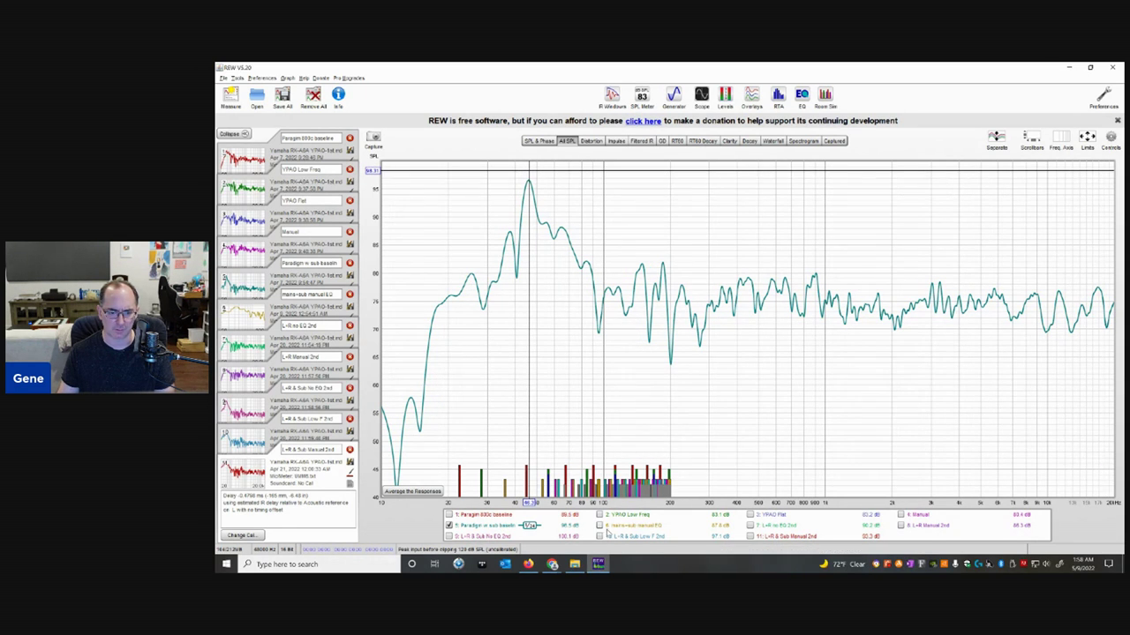
pyautogui.click(599, 525)
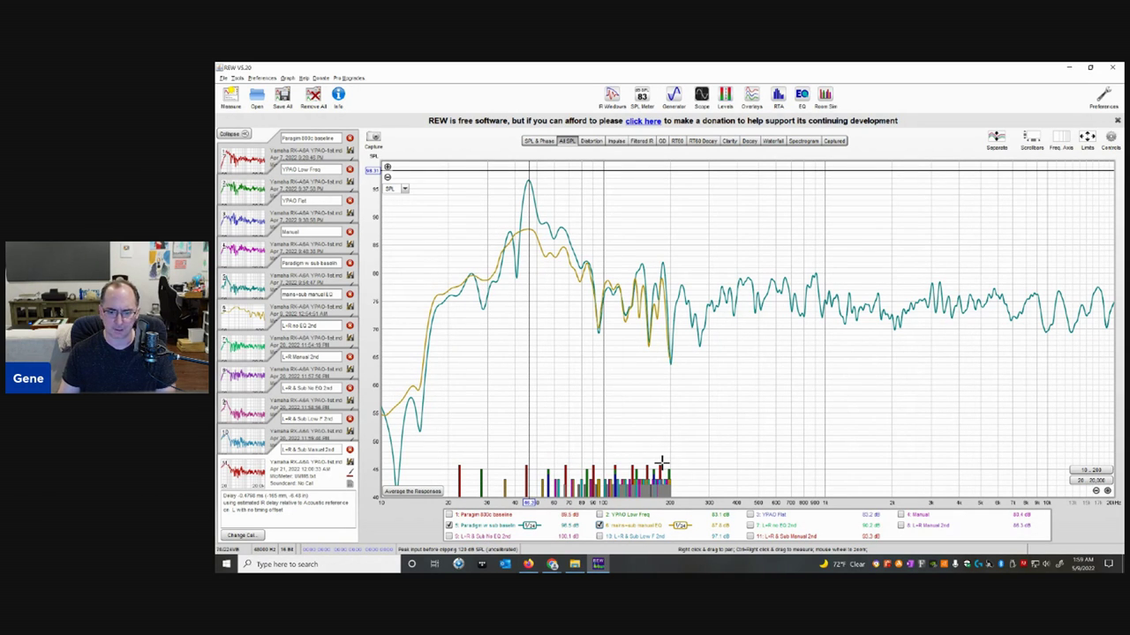
pyautogui.click(452, 525)
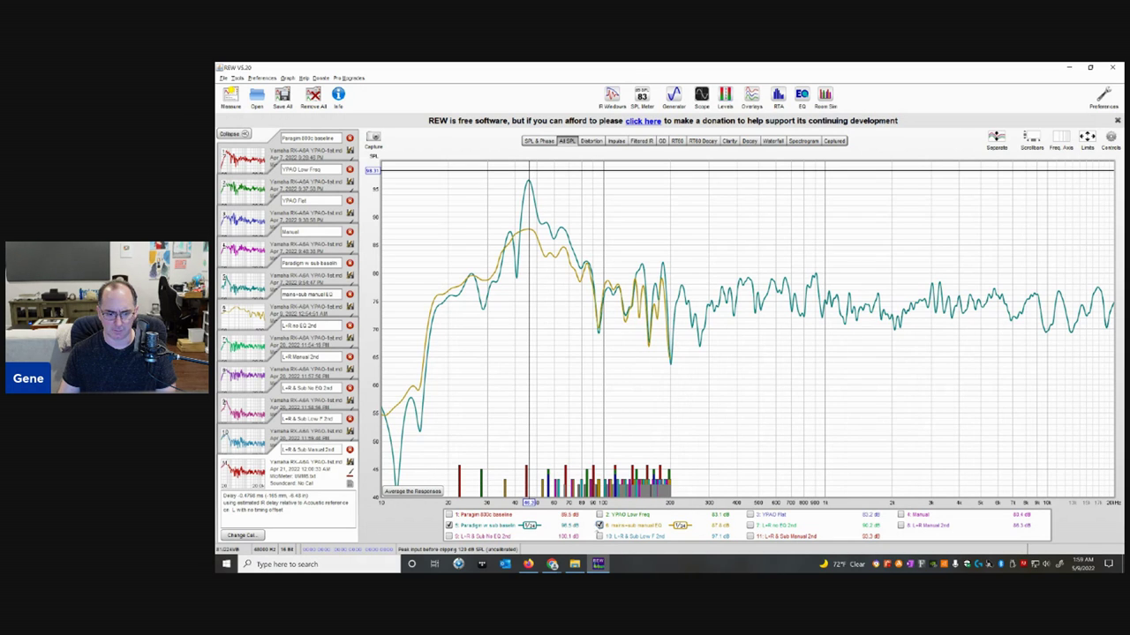
# Step: Replace those curves with L+R Manual 2nd overlaid on L+R no EQ 2nd
pyautogui.click(599, 526)
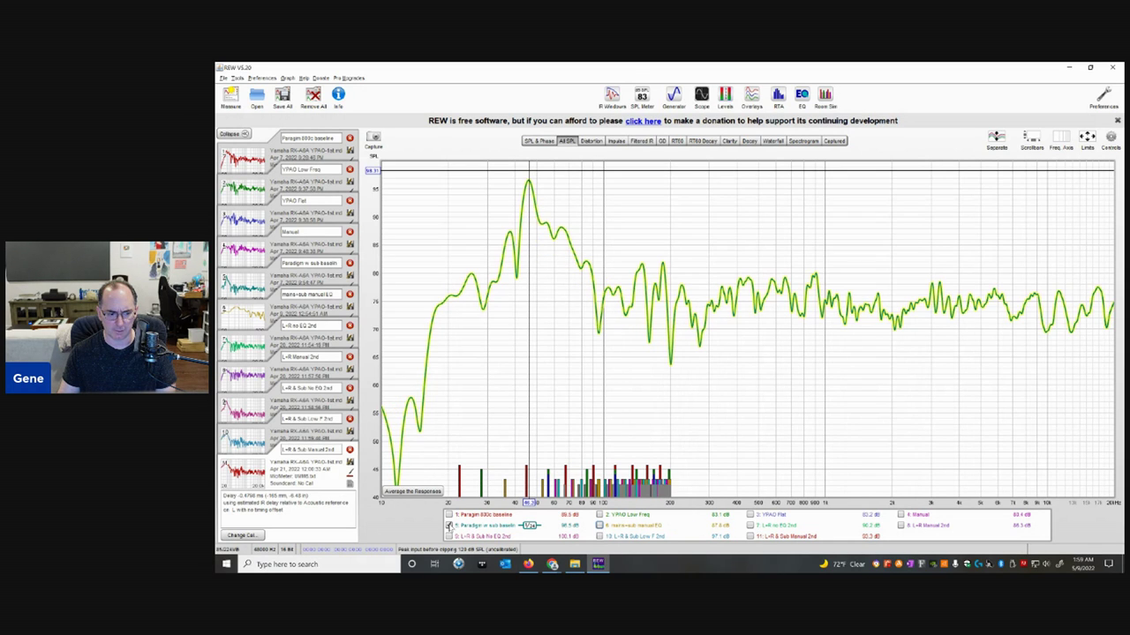
pyautogui.click(449, 525)
pyautogui.click(750, 526)
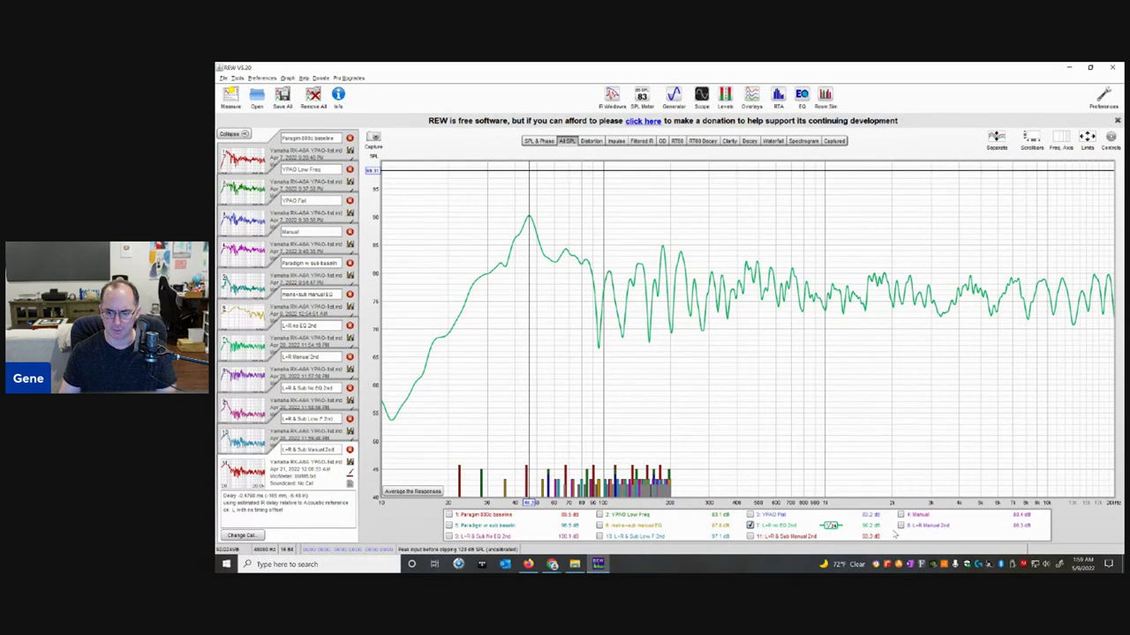
pyautogui.click(900, 525)
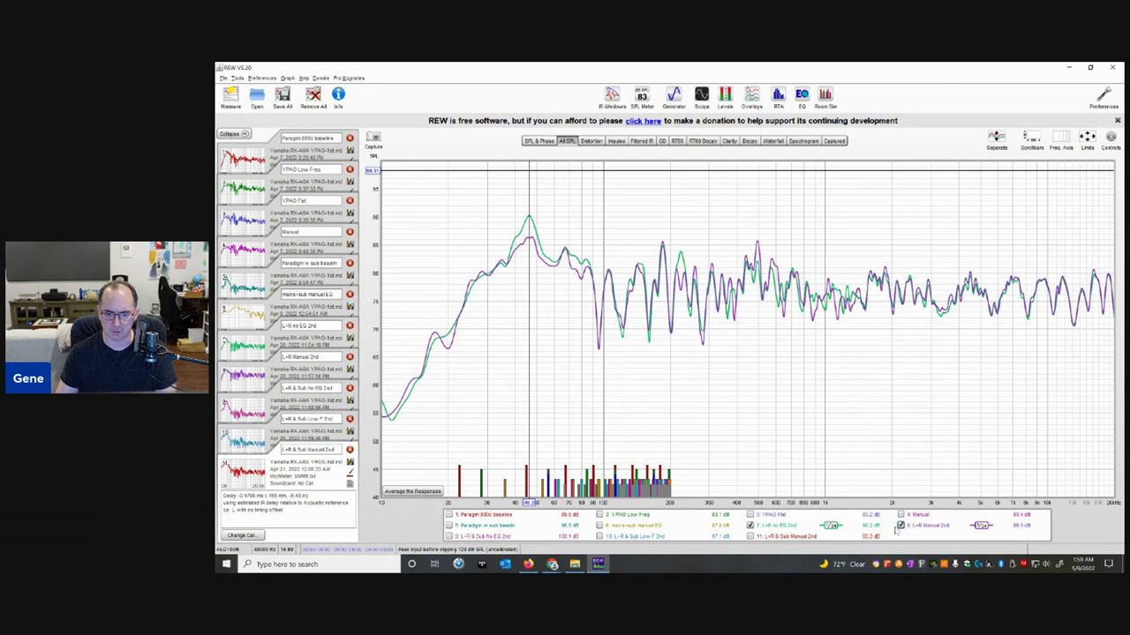
# Step: Switch the graph to L+R & Sub No EQ 2nd overlaid with L+R & Sub Low F 2nd
pyautogui.click(751, 526)
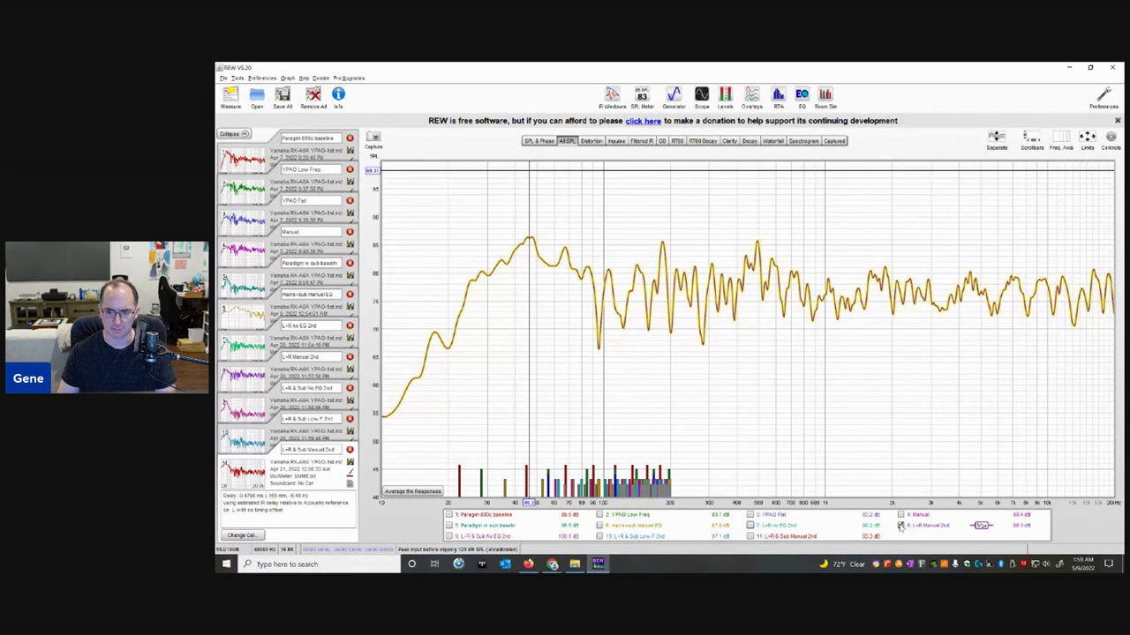
pyautogui.click(901, 526)
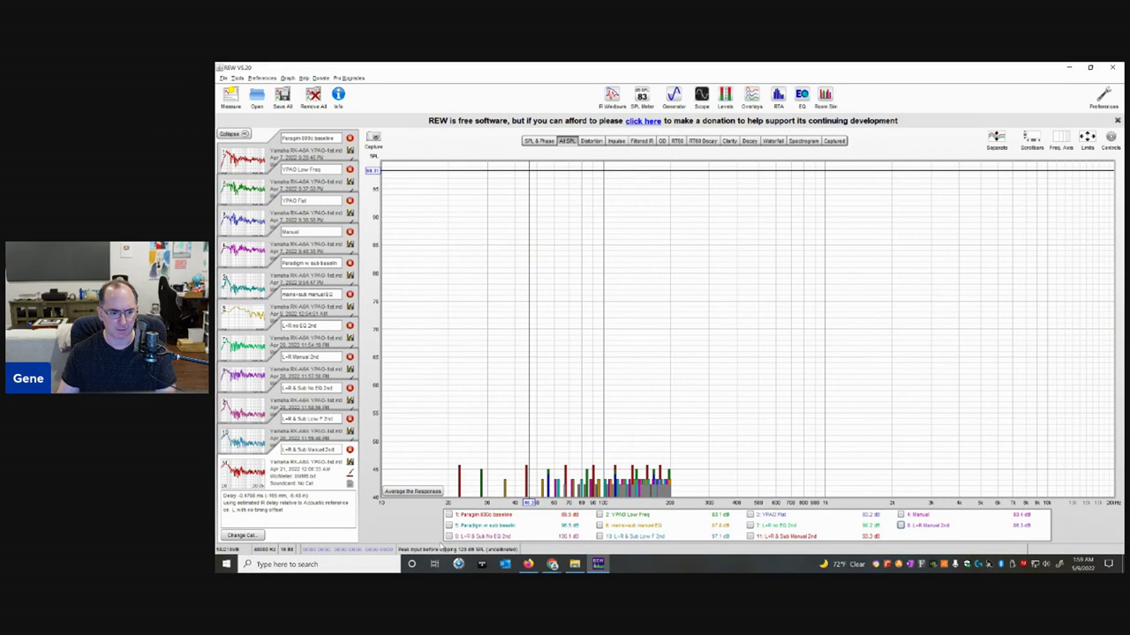
pyautogui.click(448, 536)
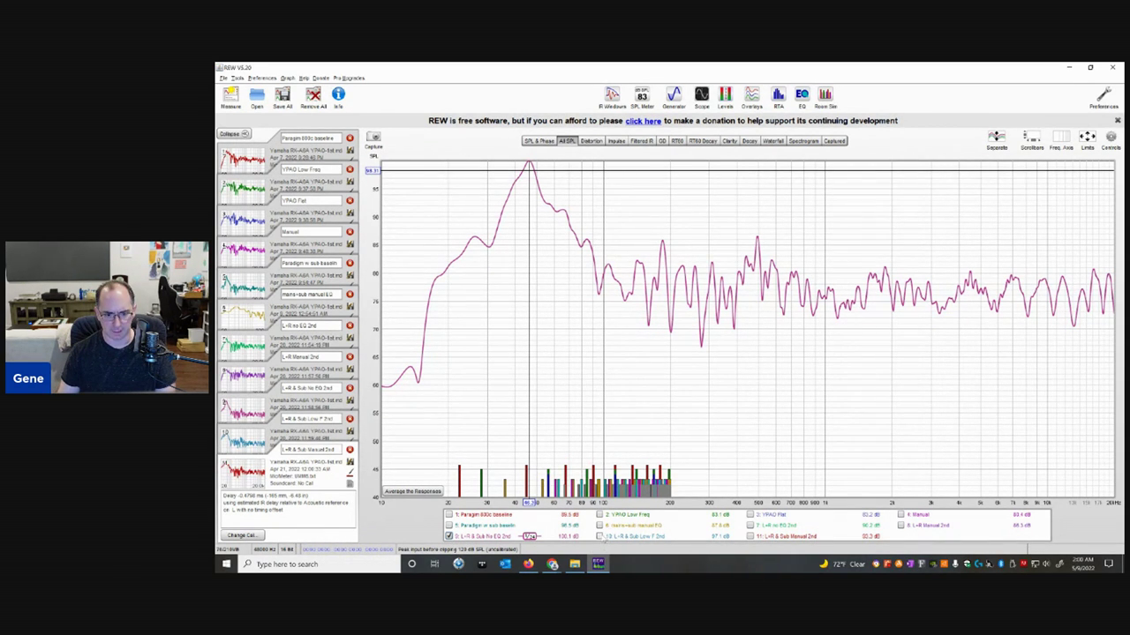
pyautogui.click(599, 535)
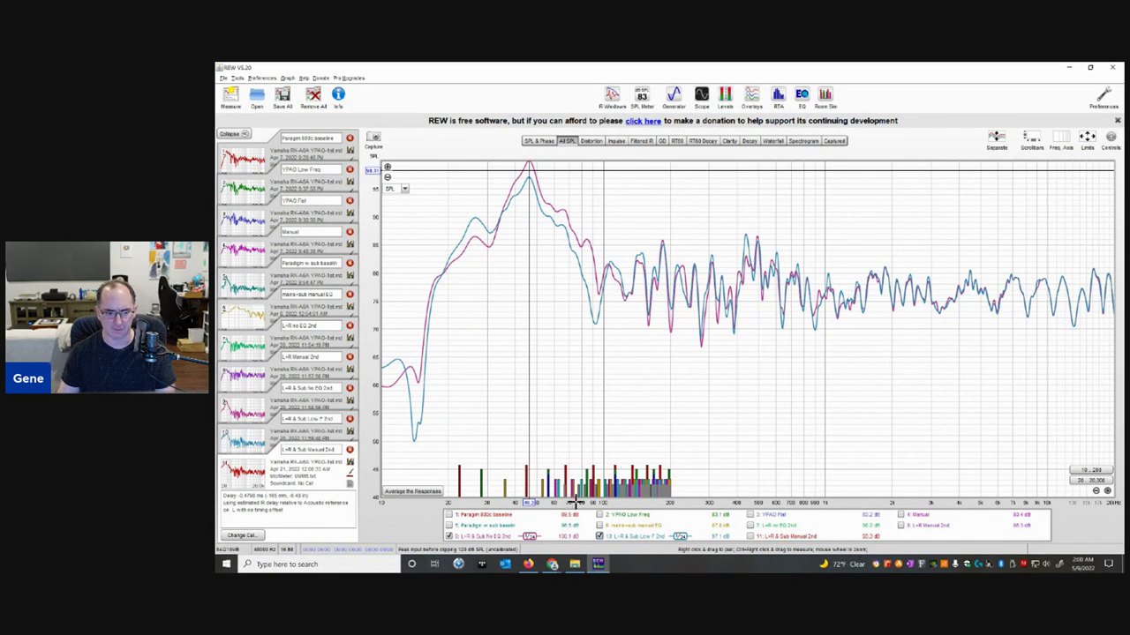
# Step: Overlay L+R & Sub Manual 2nd, hide the Low F 2nd curve, and close REW
pyautogui.click(750, 536)
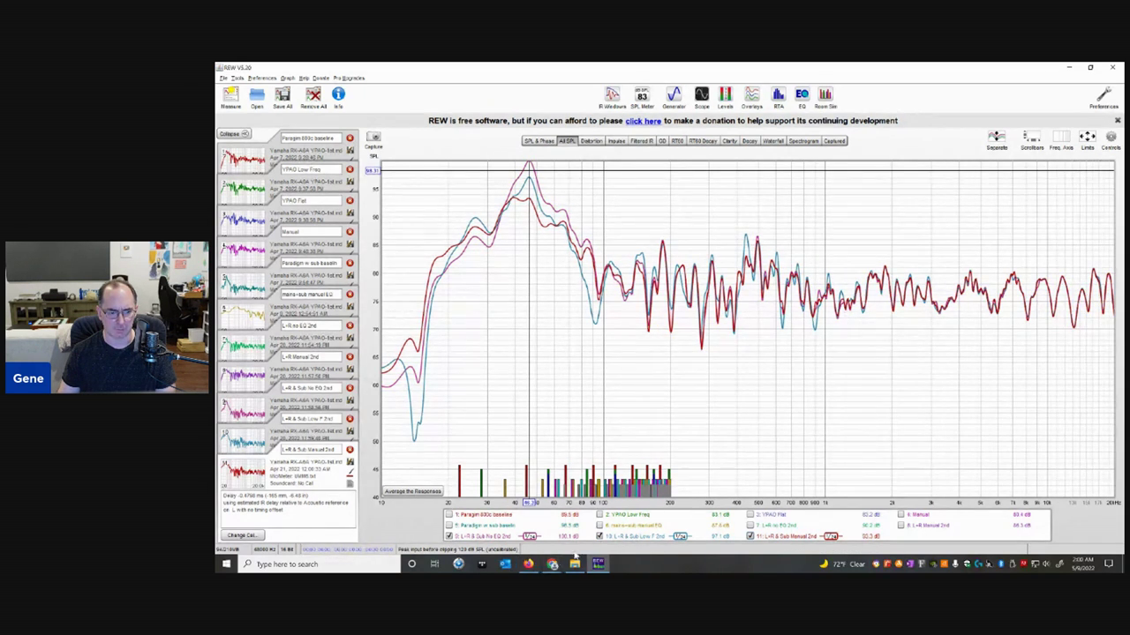
pyautogui.click(599, 537)
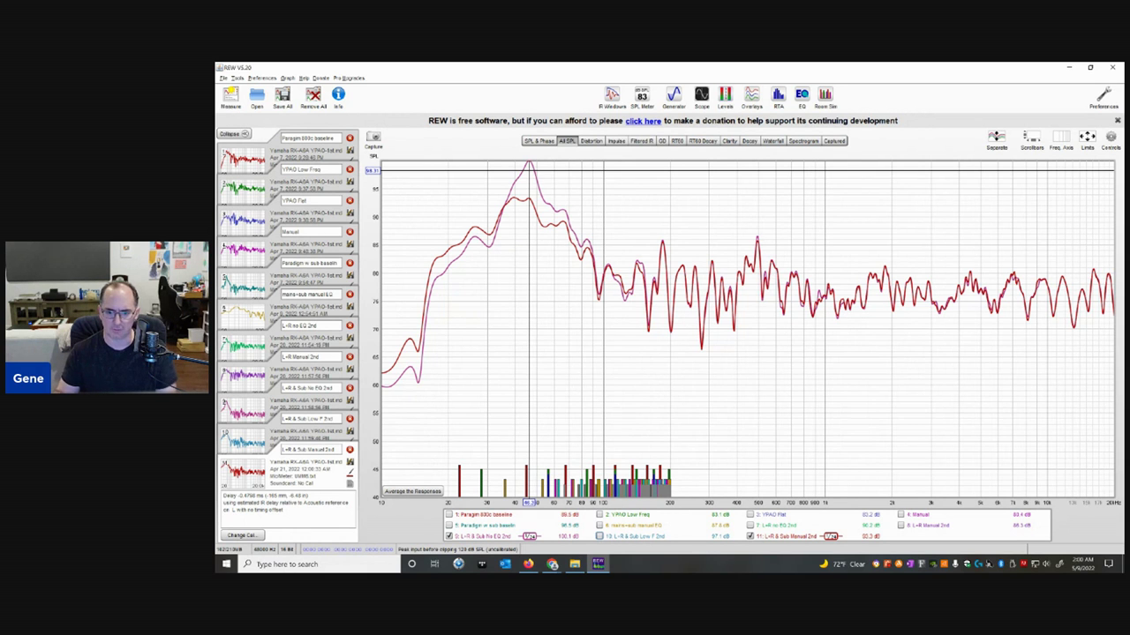
pyautogui.click(1114, 68)
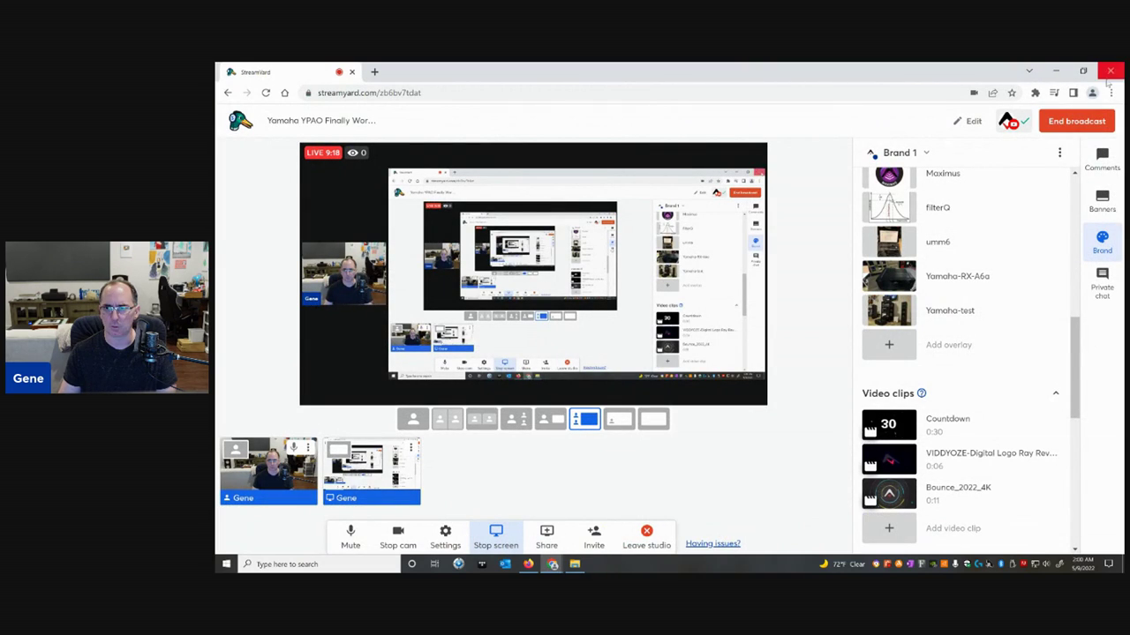
# Step: Minimize StreamYard and reopen Yamaha-RXA6A-final in REW, dismissing the new-version notice
pyautogui.click(552, 564)
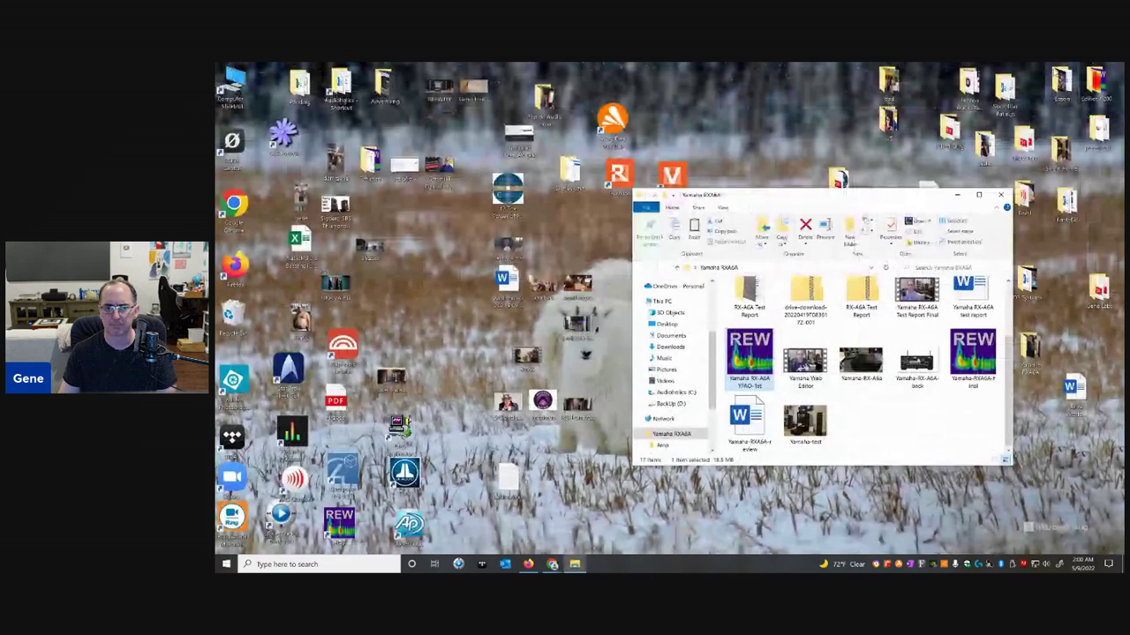
pyautogui.doubleClick(975, 389)
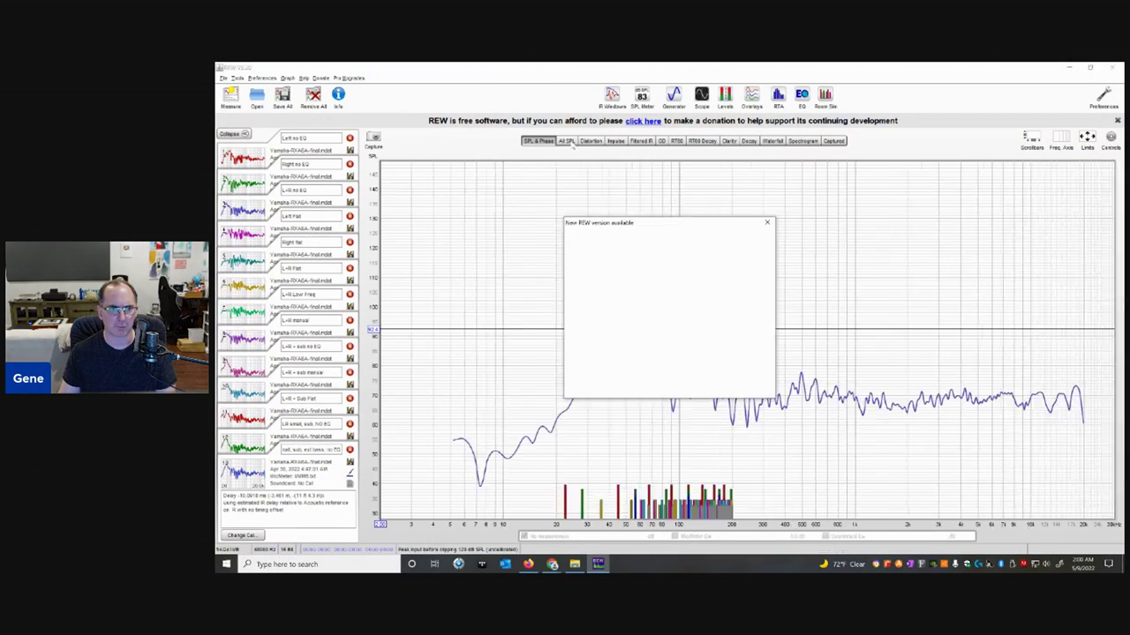
pyautogui.click(767, 223)
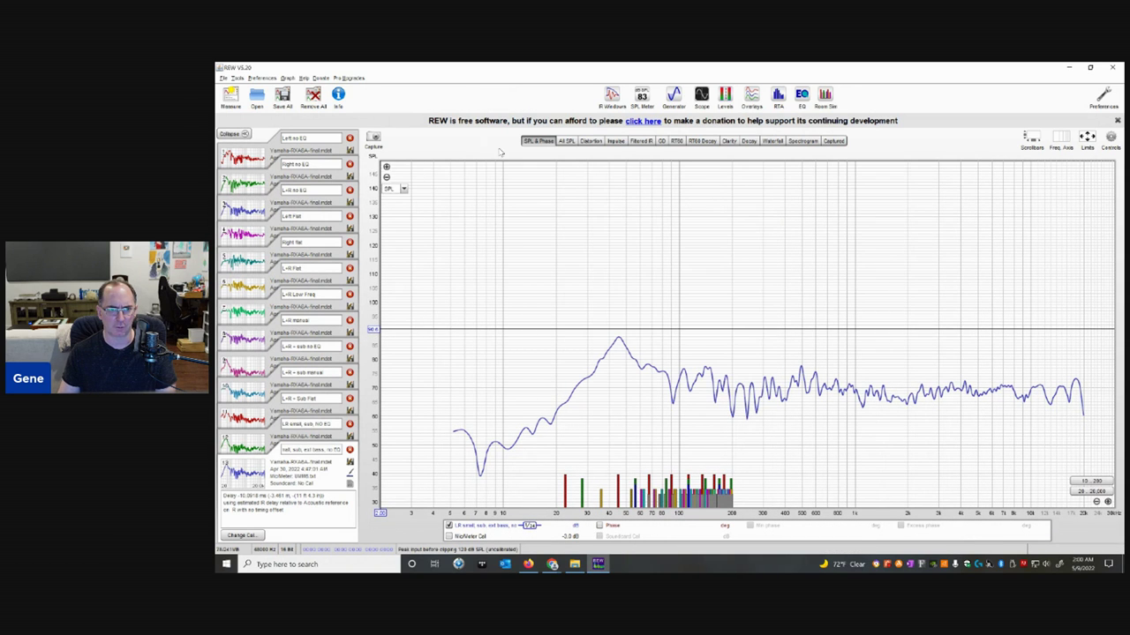
# Step: On the All SPL graph, clear every measurement selection from the legend
pyautogui.click(566, 141)
pyautogui.rightClick(497, 512)
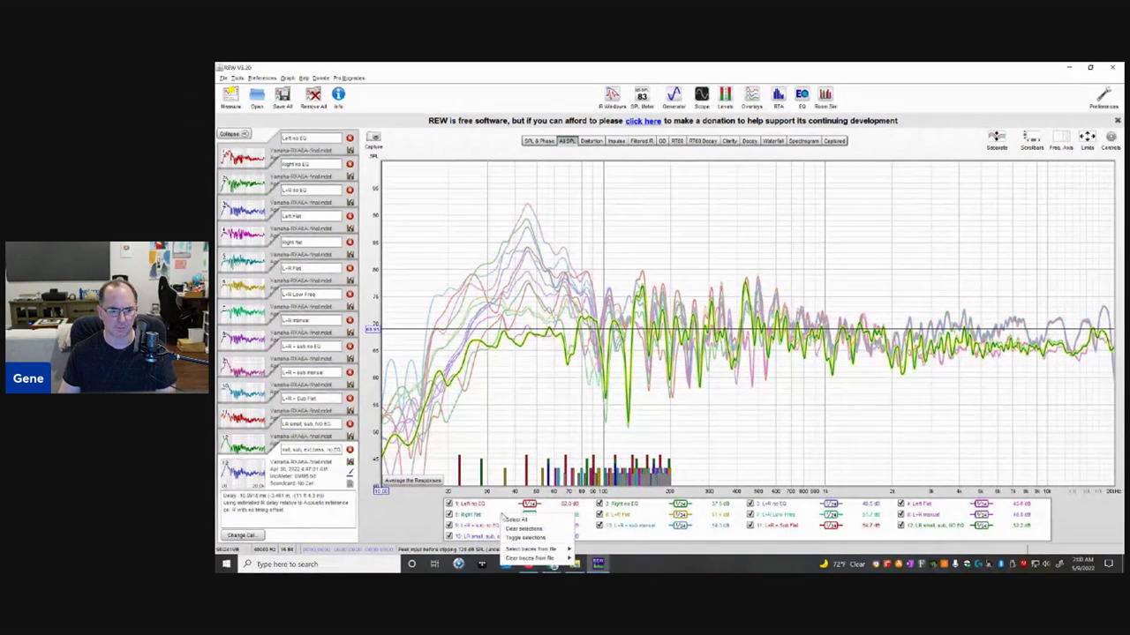
pyautogui.click(511, 532)
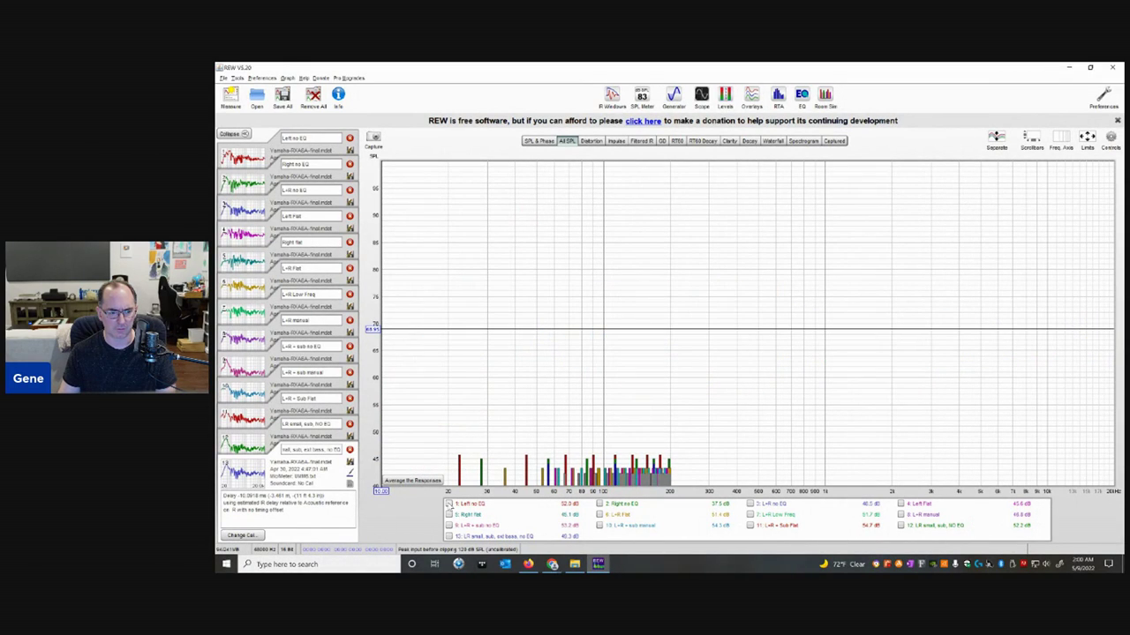
# Step: Compare 1: Left no EQ against 4: Left Flat, then hide the Left Flat curve
pyautogui.click(449, 504)
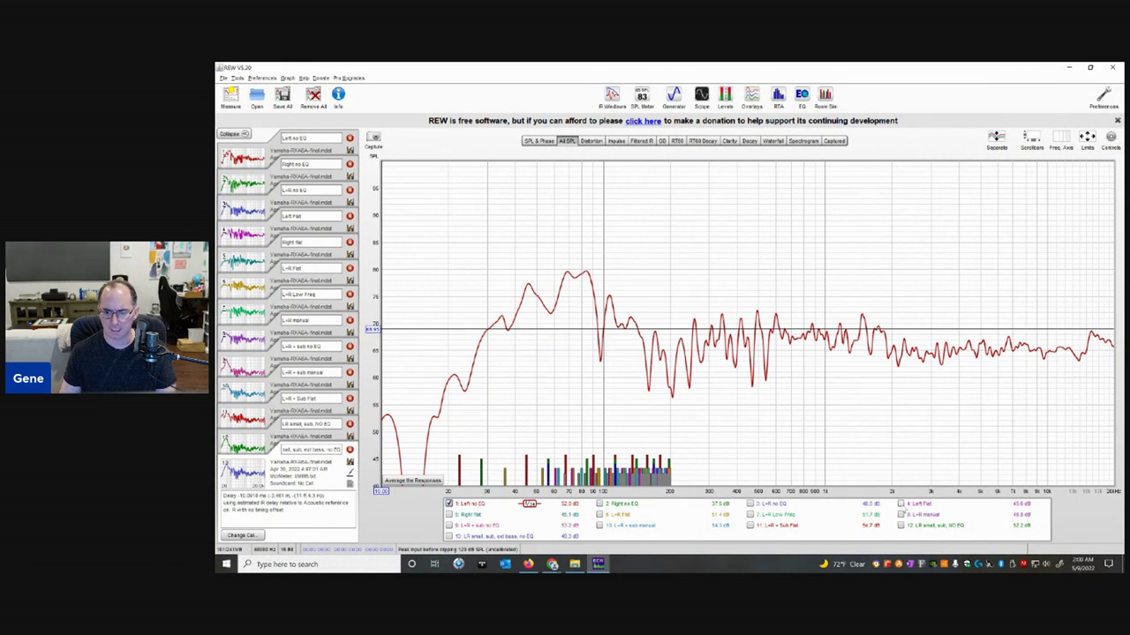
pyautogui.click(900, 504)
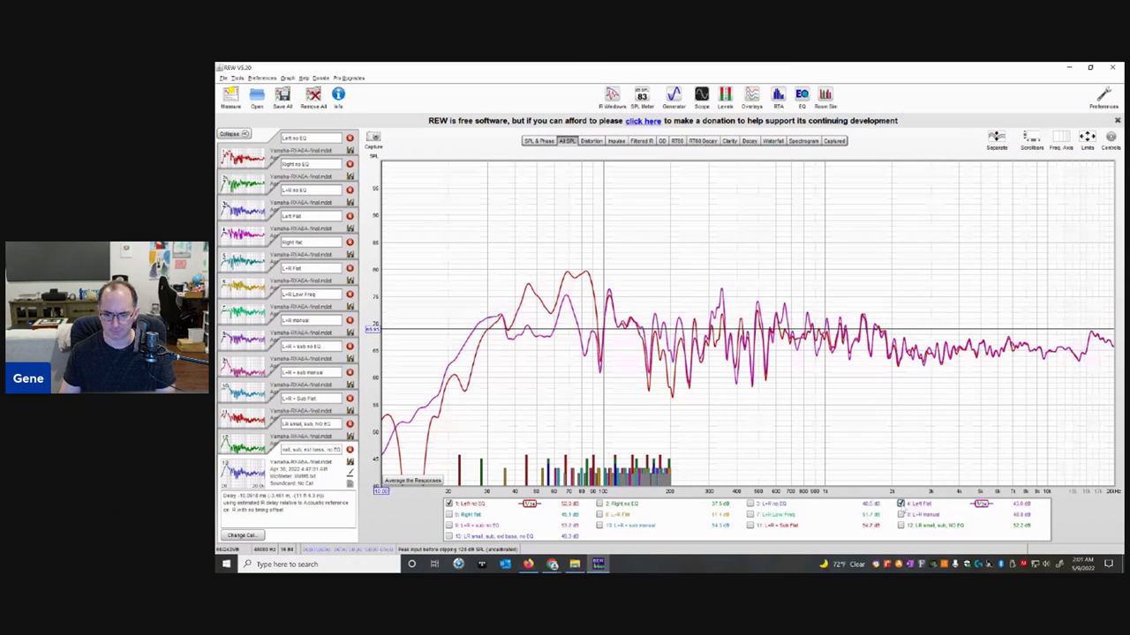
pyautogui.click(900, 503)
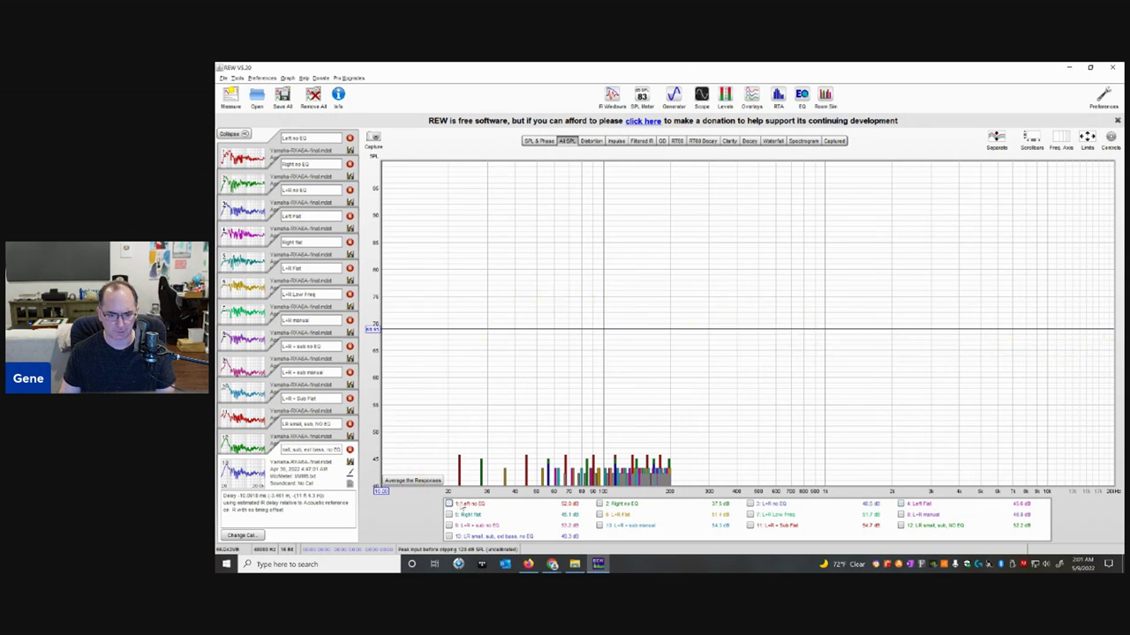
# Step: Compare 2: Right no EQ with 5: Right flat, then hide both and show 6: L+R Flat alone
pyautogui.click(599, 504)
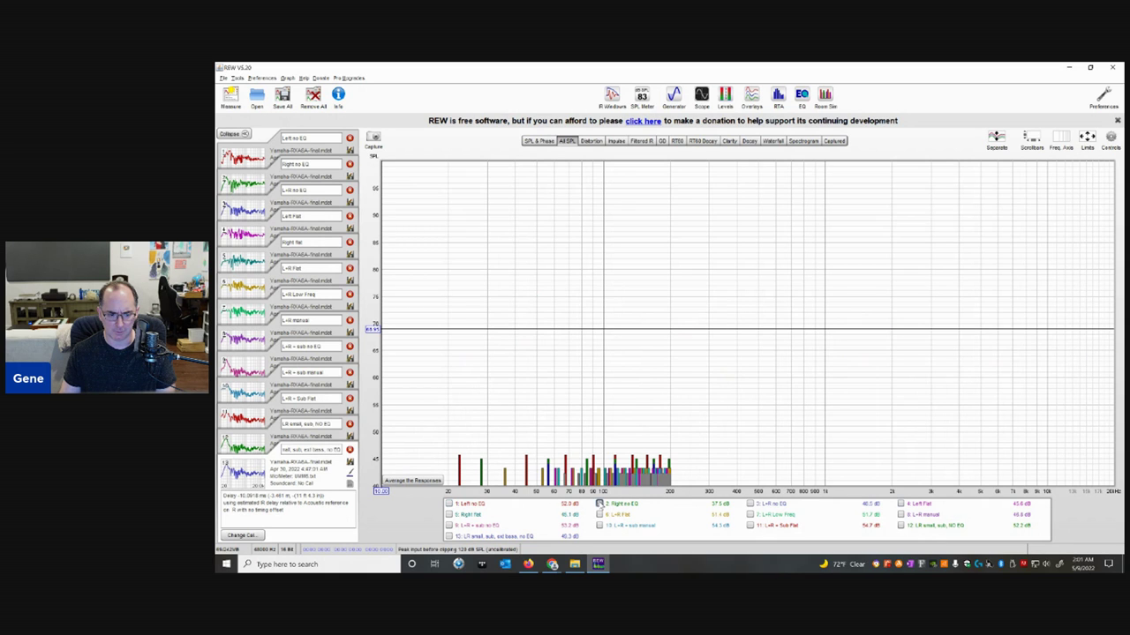
pyautogui.click(448, 515)
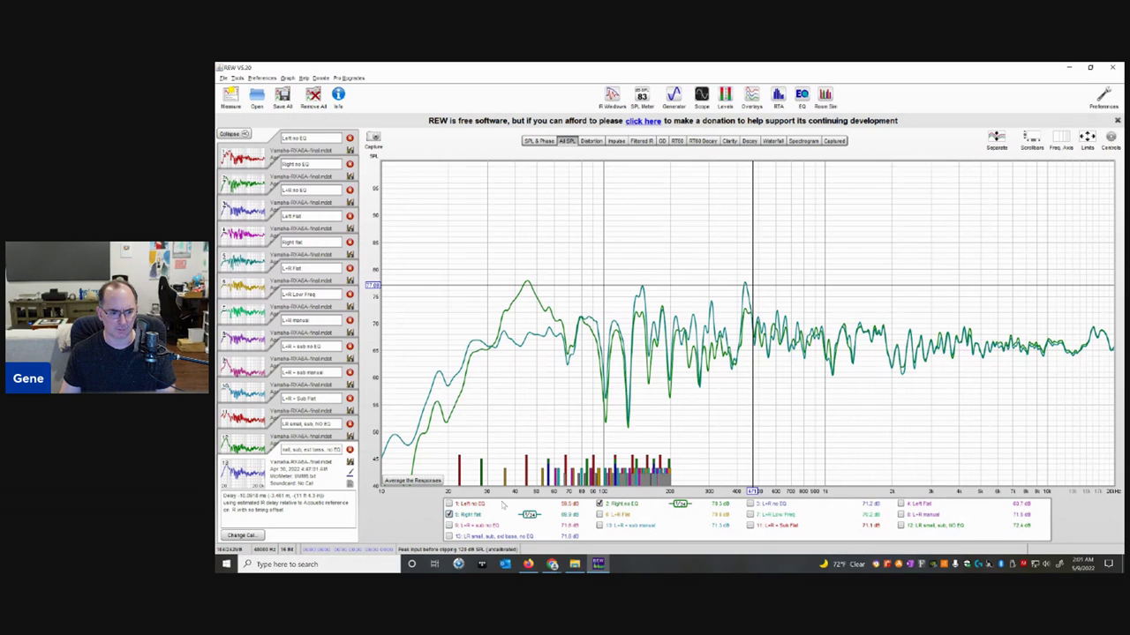
pyautogui.click(448, 514)
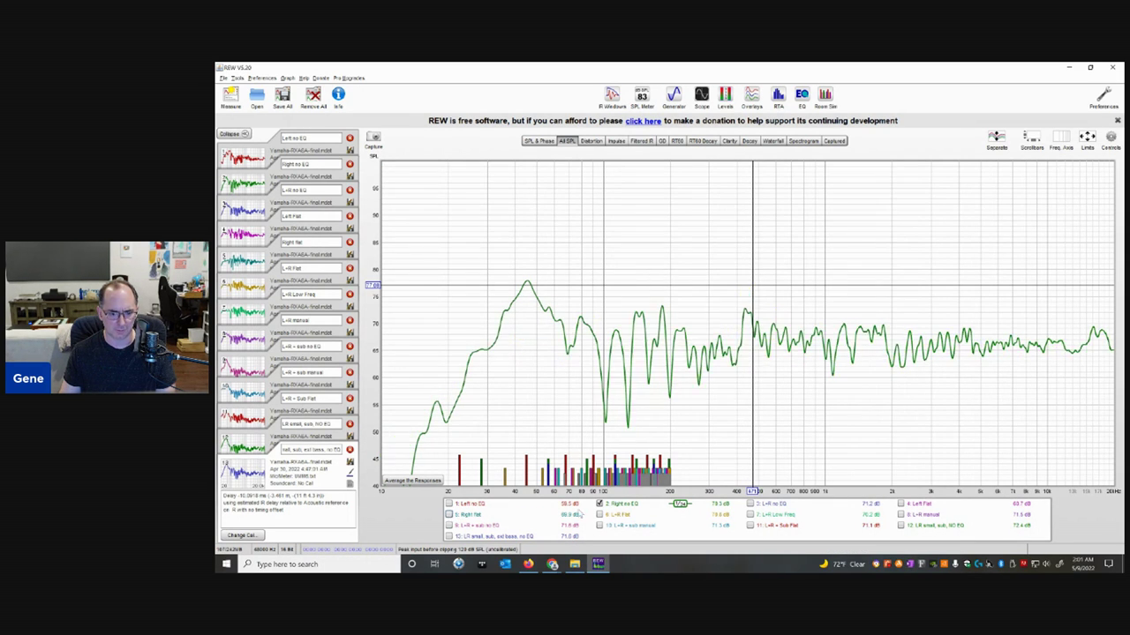
pyautogui.click(598, 503)
pyautogui.click(600, 514)
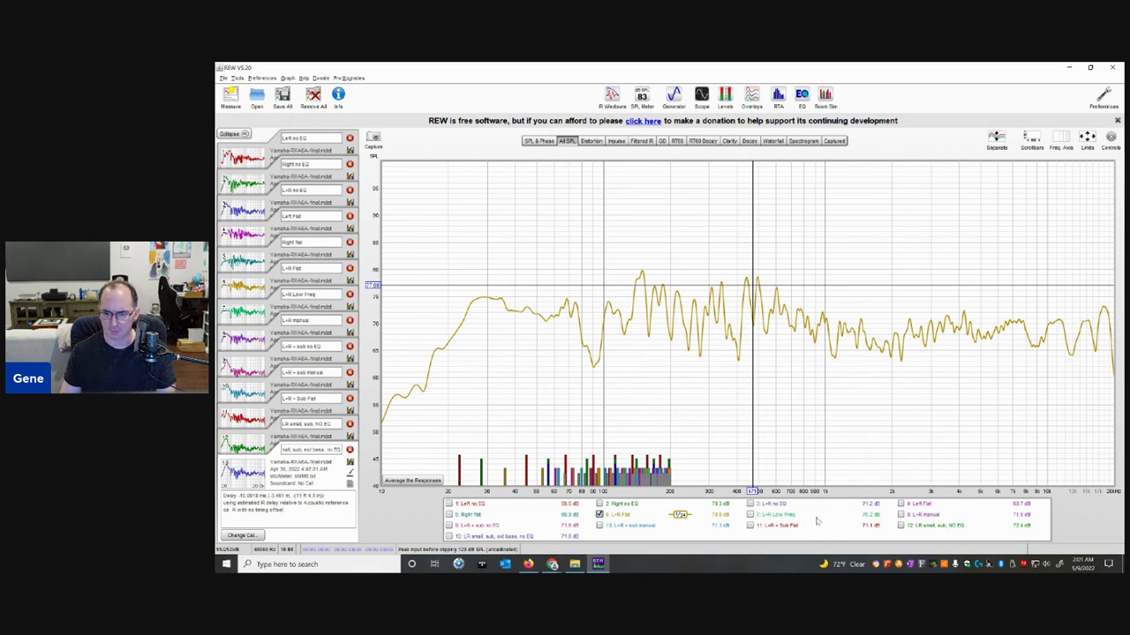
# Step: Overlay 3: L+R no EQ with L+R Low Freq, then swap Low Freq for 8: L+R manual
pyautogui.click(750, 504)
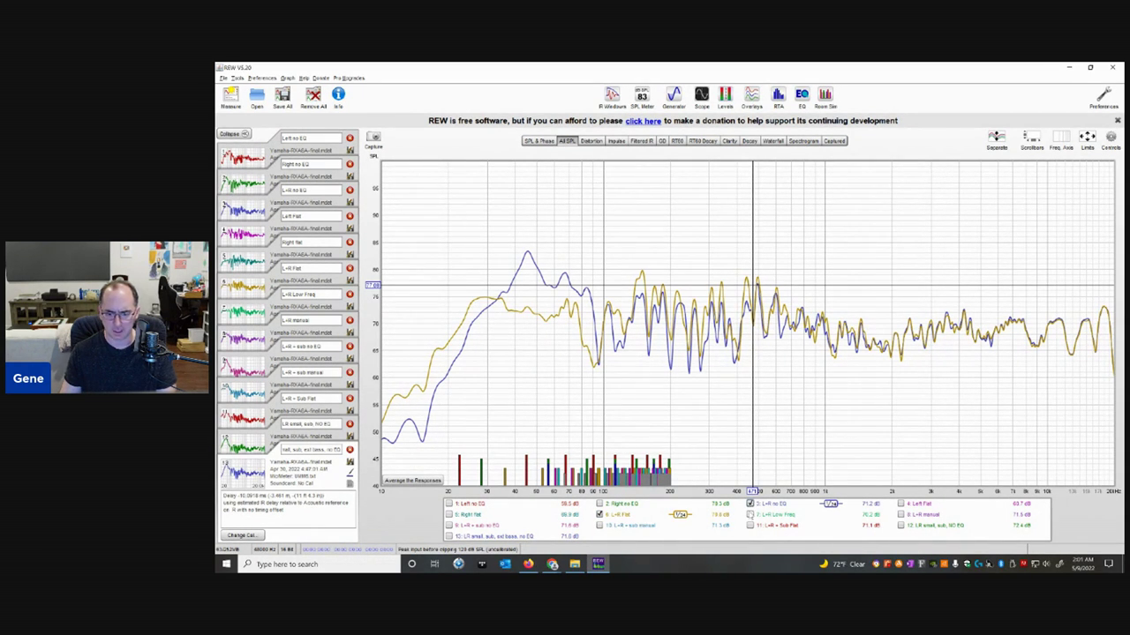
pyautogui.click(749, 514)
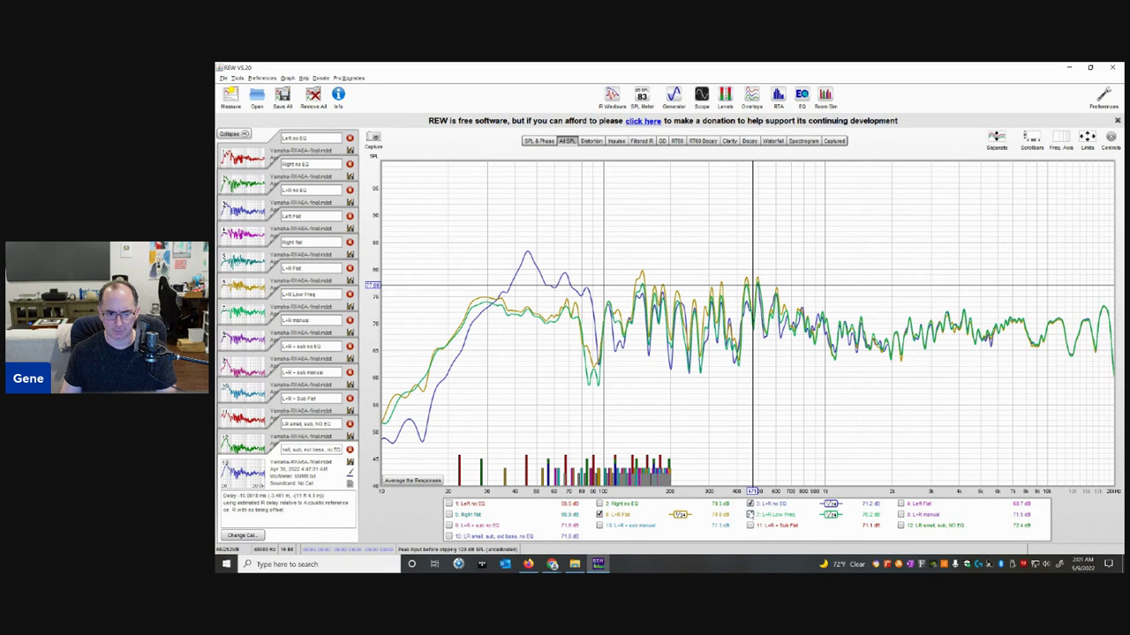
pyautogui.click(749, 514)
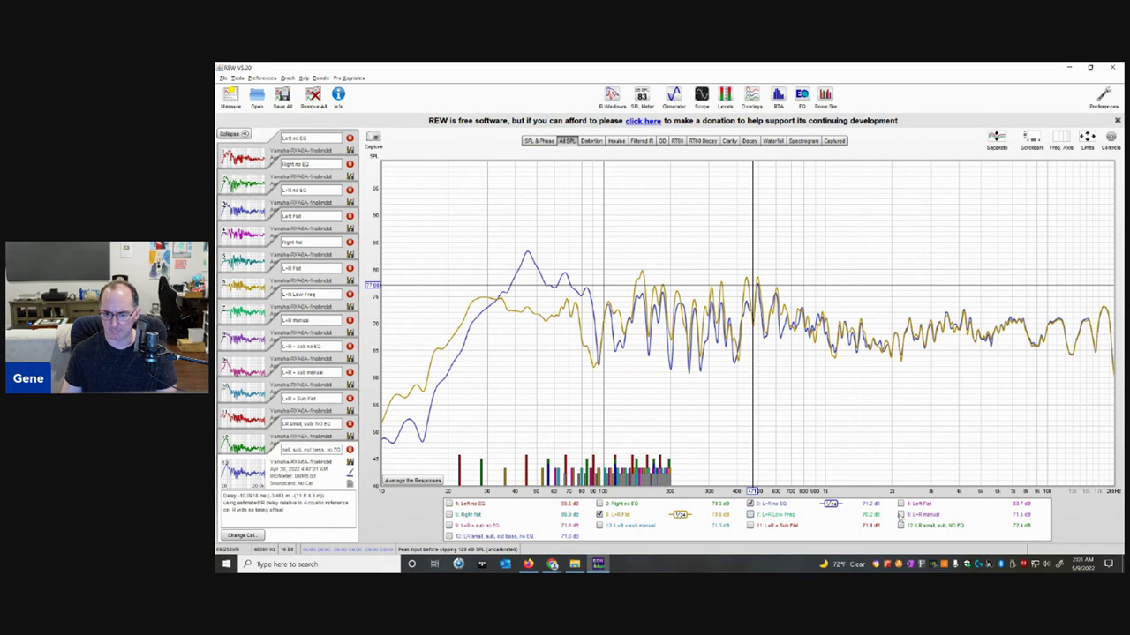
pyautogui.click(900, 515)
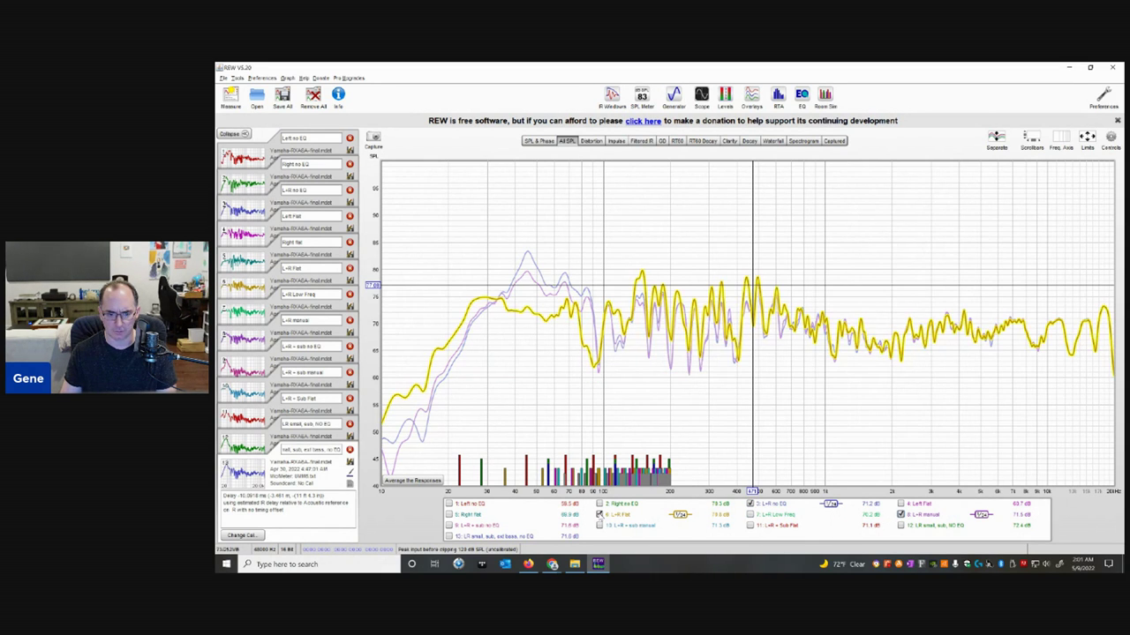
# Step: Hide the L+R Flat, L+R no EQ and L+R manual traces to empty the graph
pyautogui.click(600, 514)
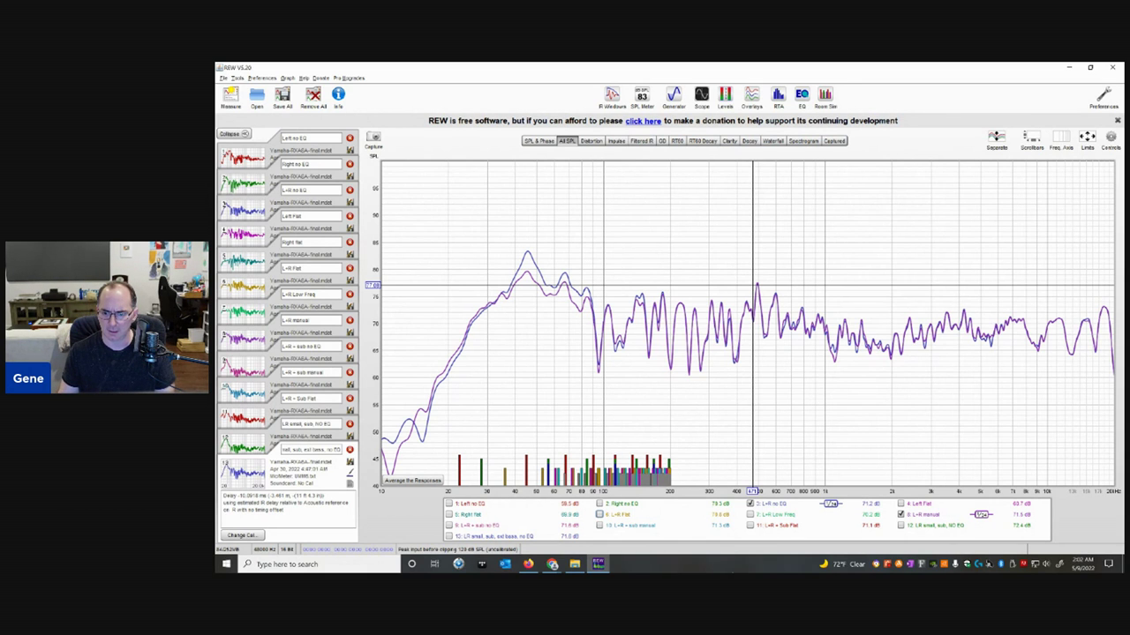
pyautogui.click(751, 503)
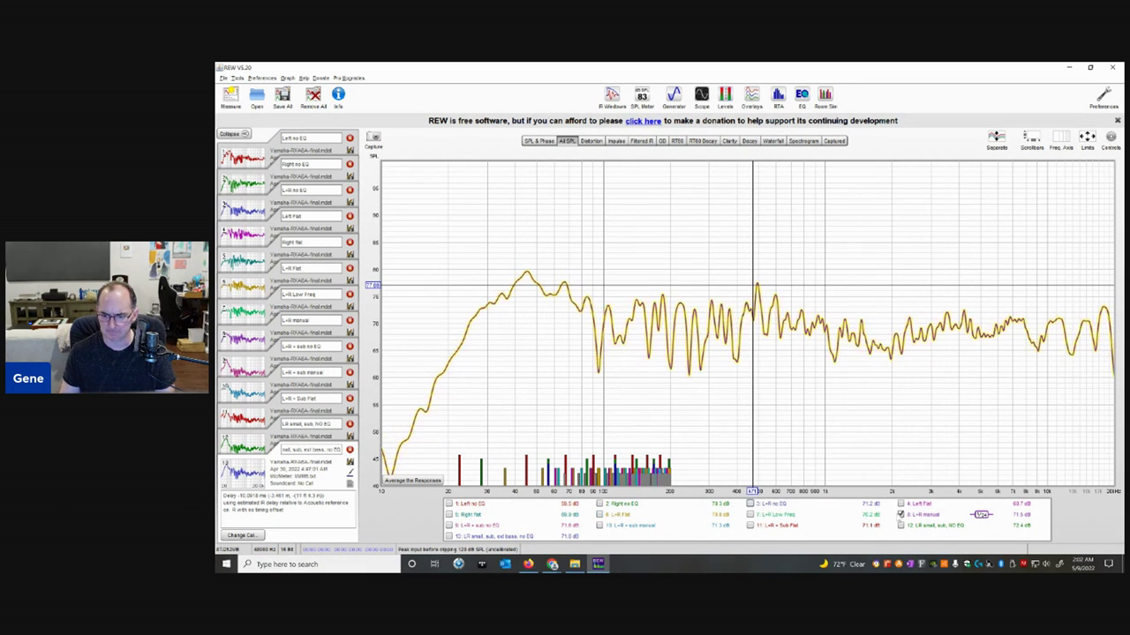
pyautogui.click(900, 515)
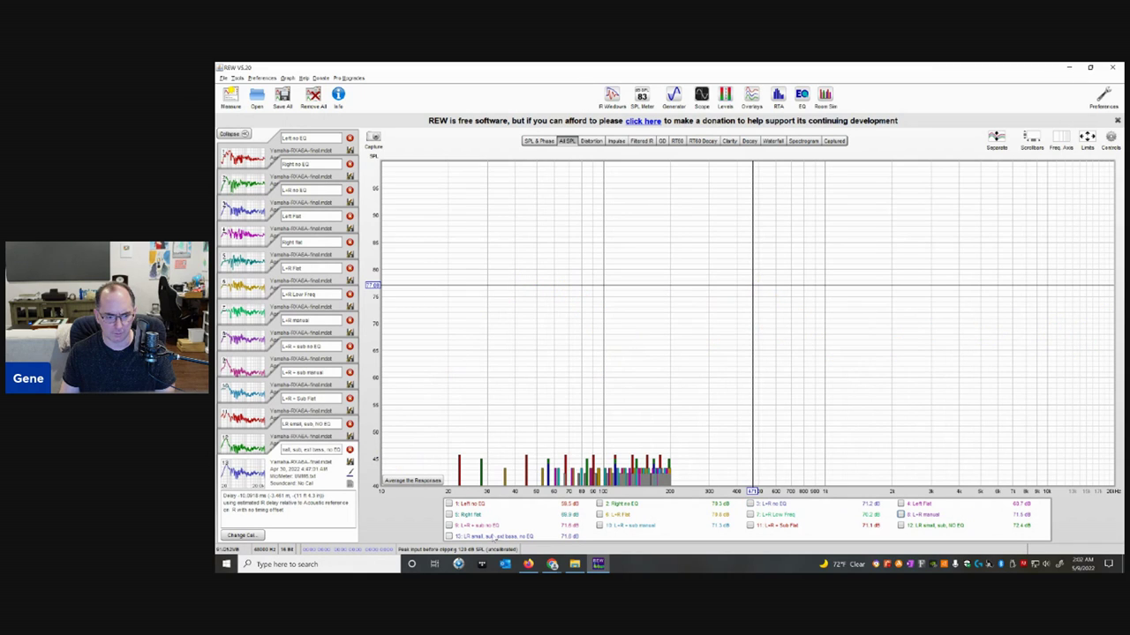
pyautogui.click(448, 525)
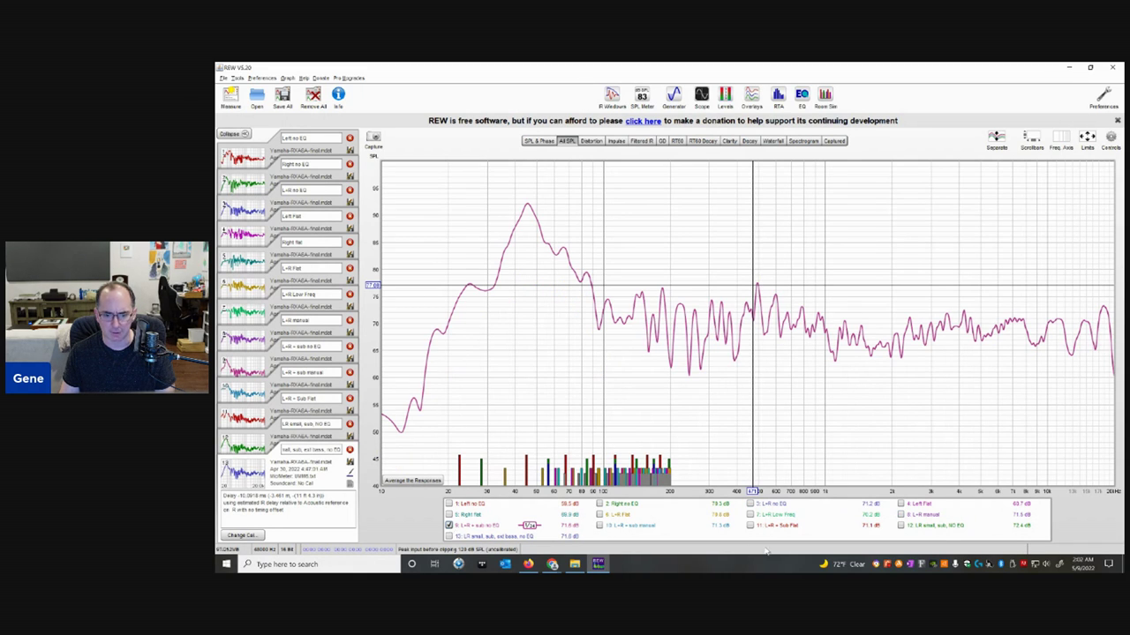
pyautogui.click(750, 526)
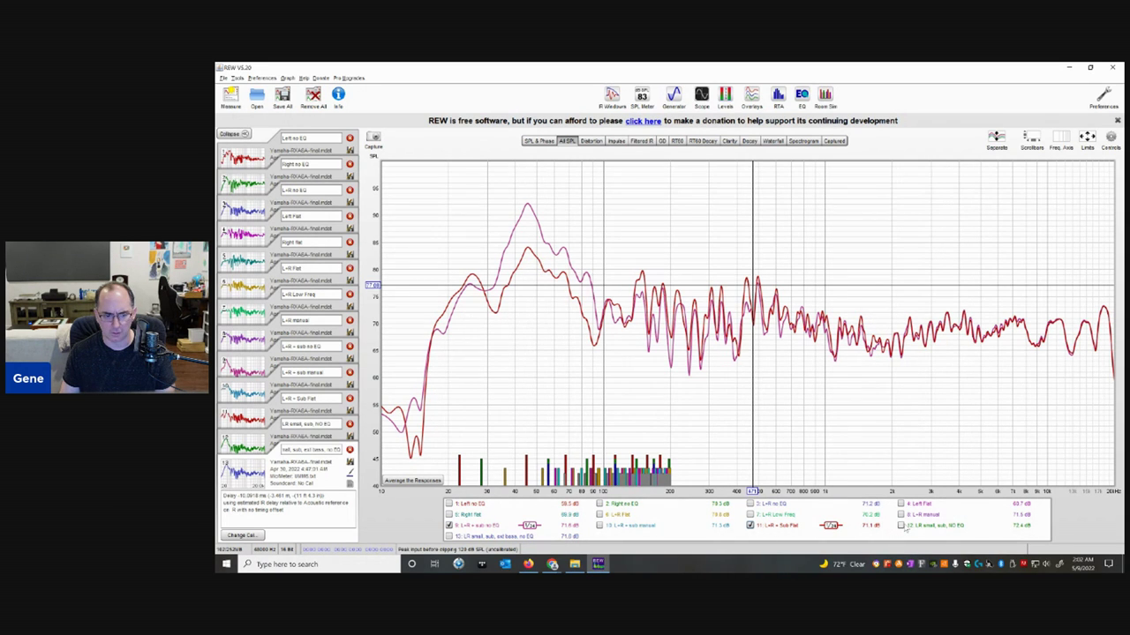
pyautogui.click(451, 530)
pyautogui.click(449, 525)
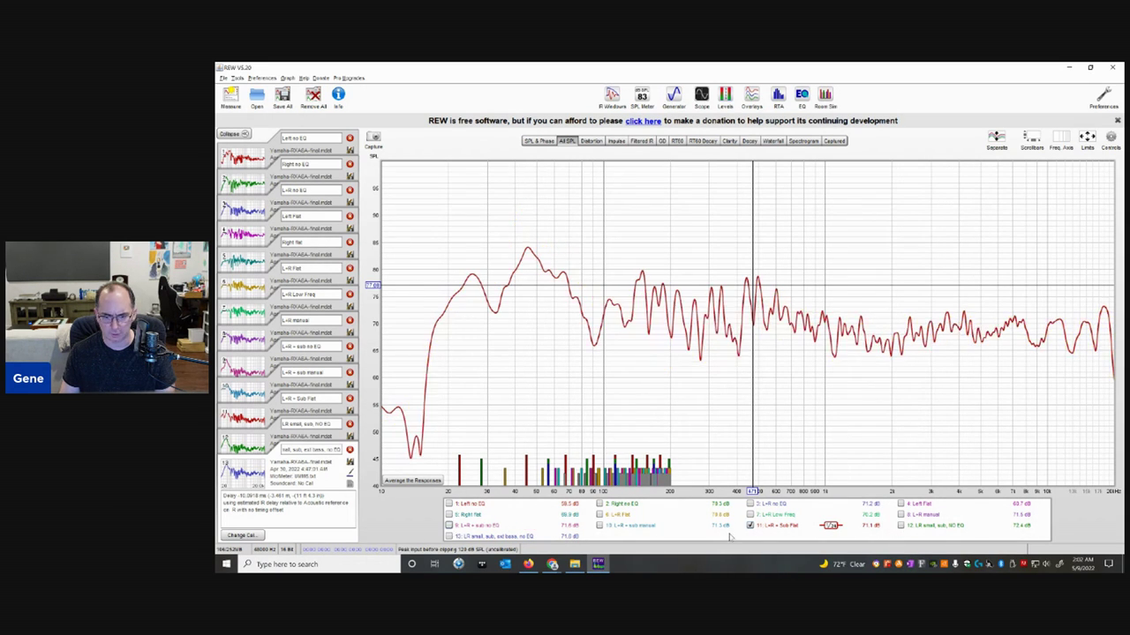
pyautogui.click(751, 526)
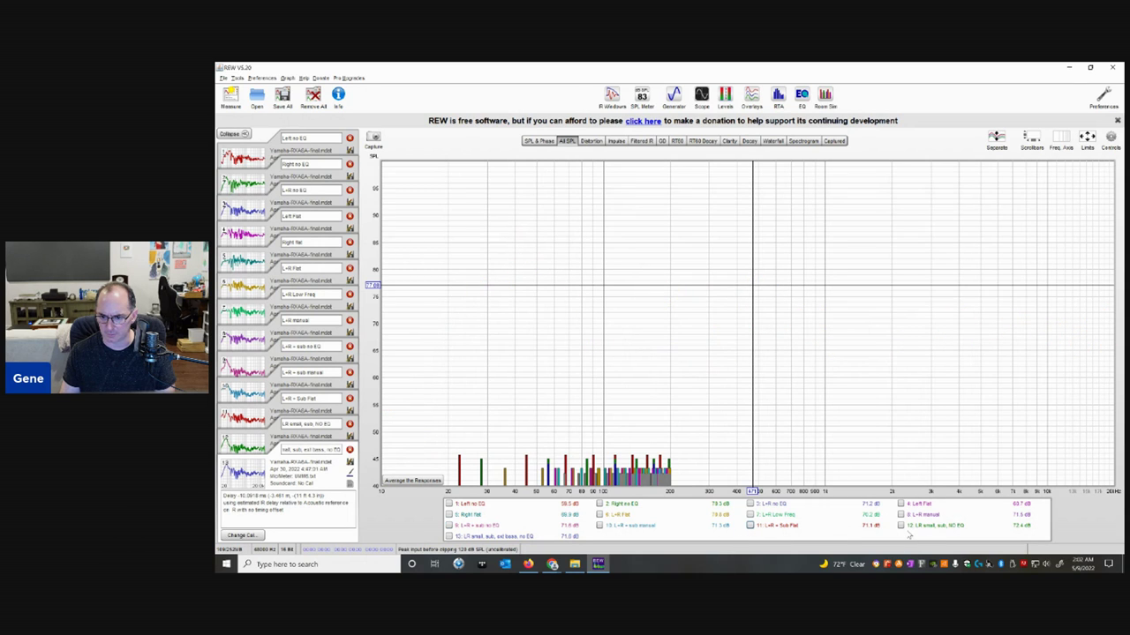
# Step: Overlay 12: LR small, sub, NO EQ with L+R small, sub, excl bass, no EQ and read levels near 72 Hz
pyautogui.click(900, 526)
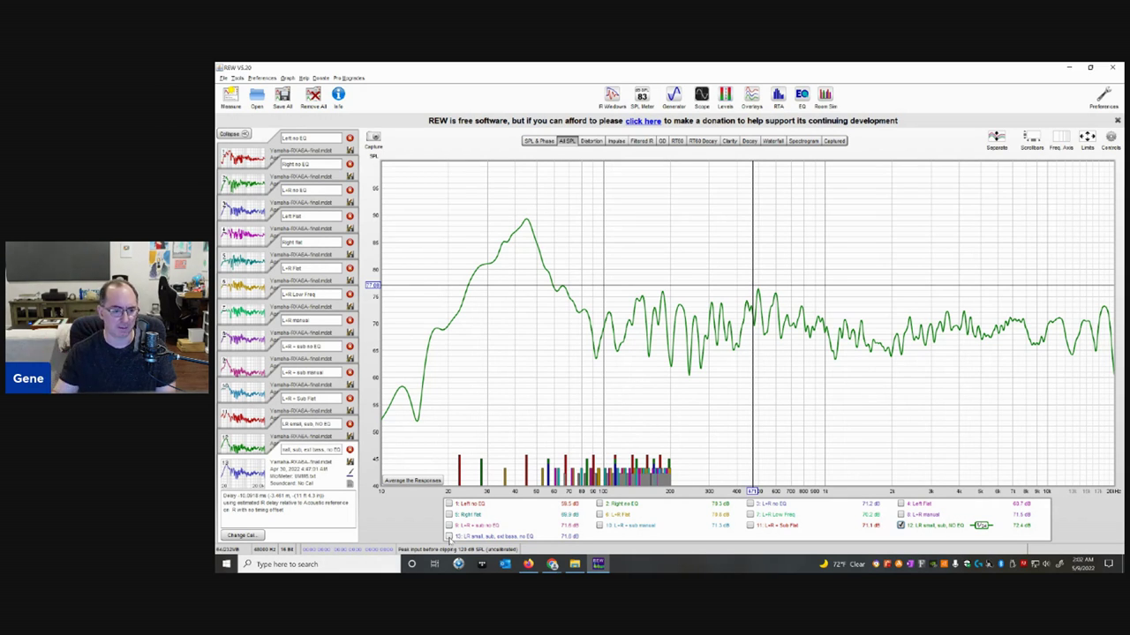
pyautogui.click(448, 536)
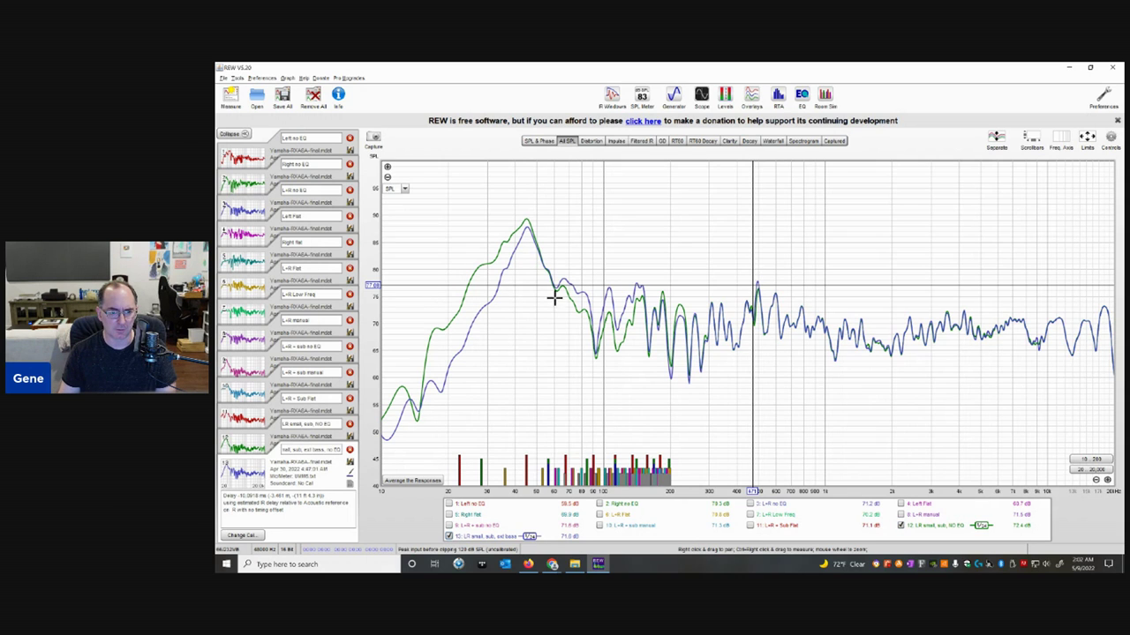
pyautogui.moveTo(573, 294); pyautogui.dragTo(621, 293)
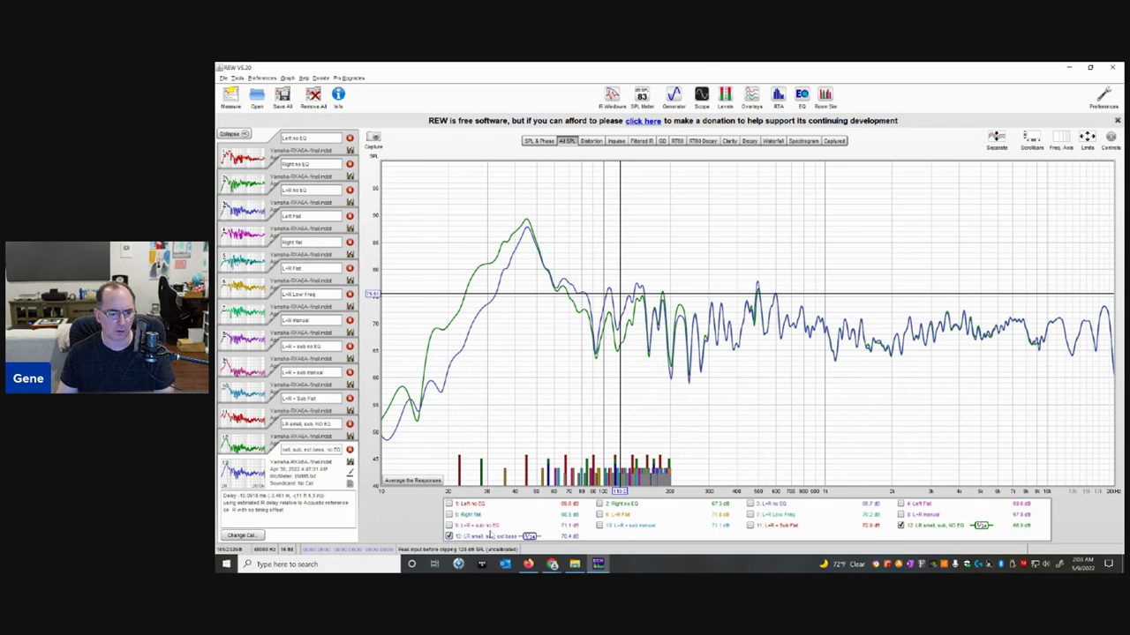
# Step: Hide traces 12 and 10, leaving the overlay graph empty
pyautogui.moveTo(499, 535)
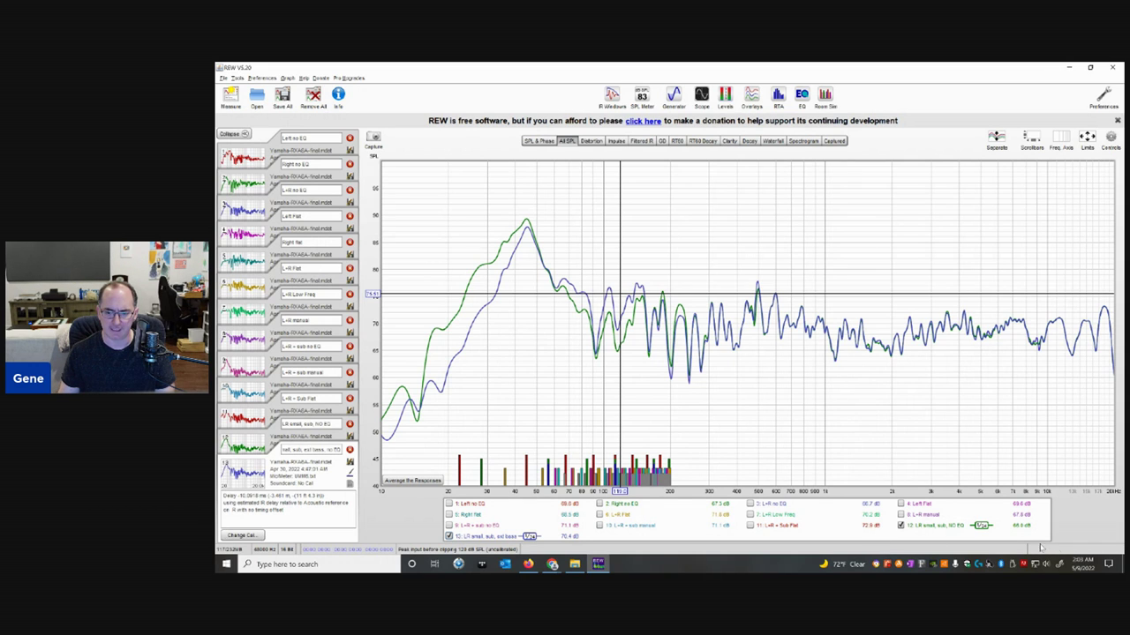
pyautogui.click(900, 526)
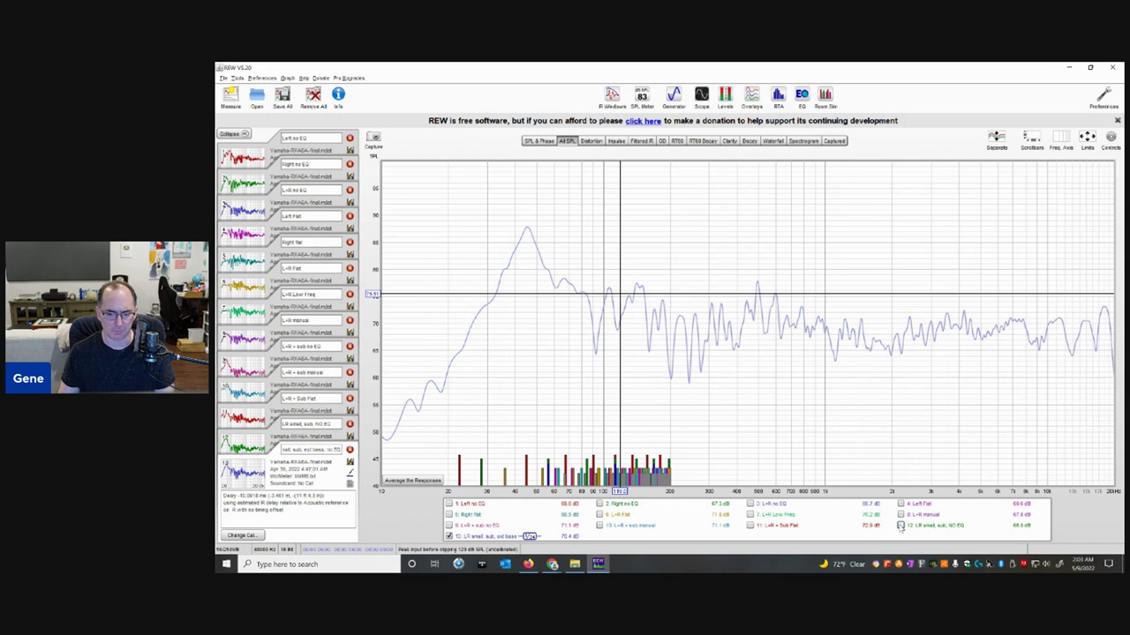
pyautogui.click(449, 536)
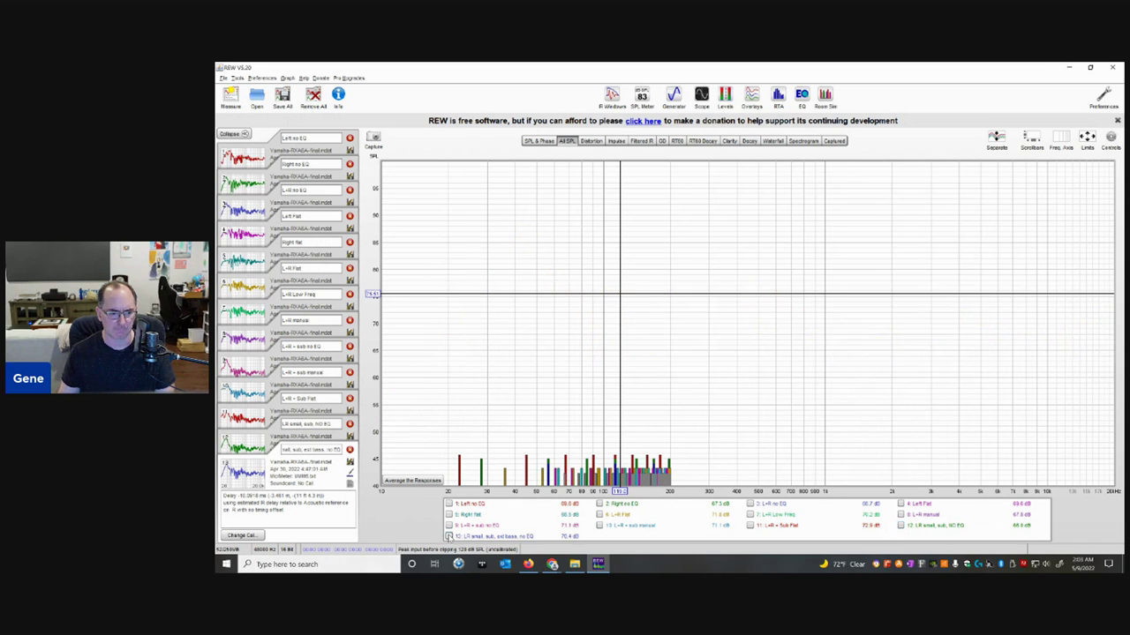
# Step: Close REW and load 192.168.0.195/Setup in a new Chrome tab beside StreamYard
pyautogui.click(1113, 69)
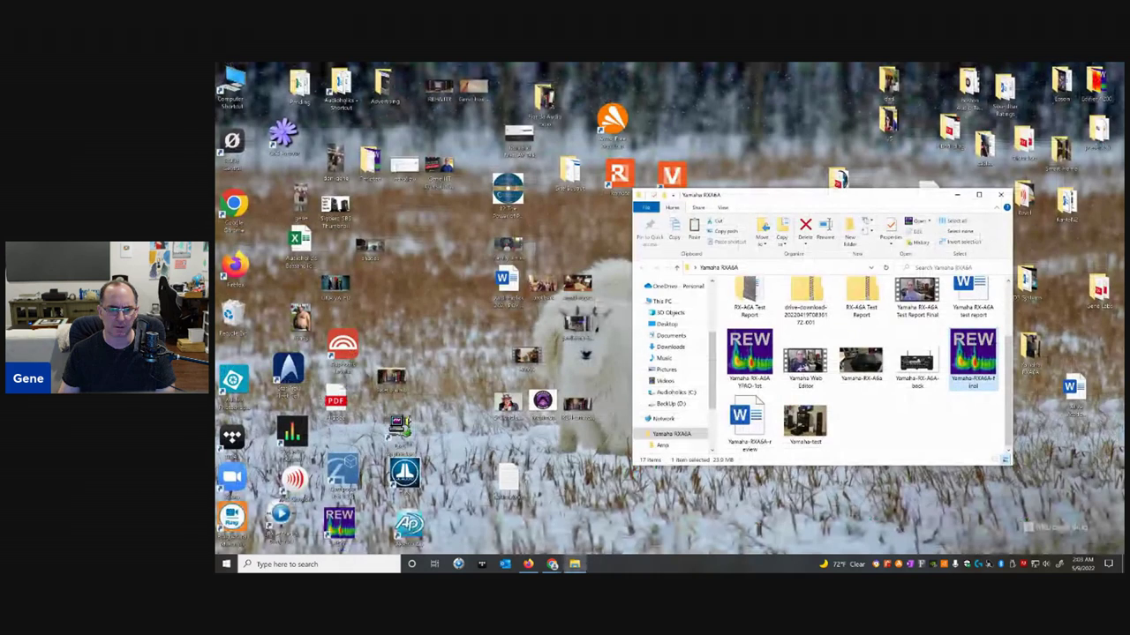
pyautogui.moveTo(552, 568)
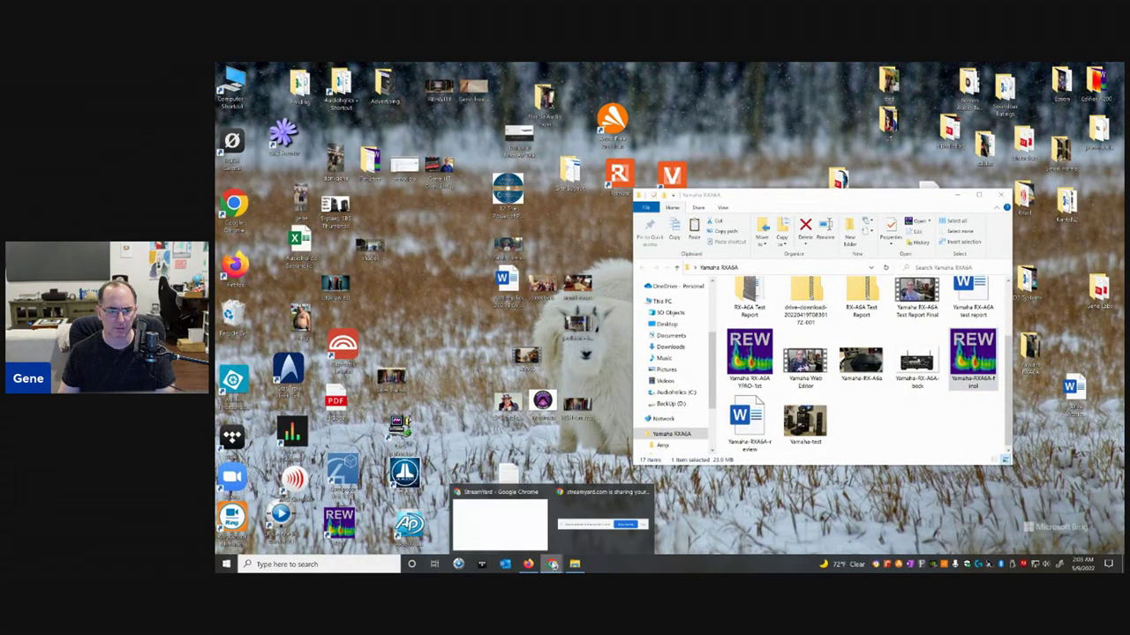
pyautogui.click(501, 518)
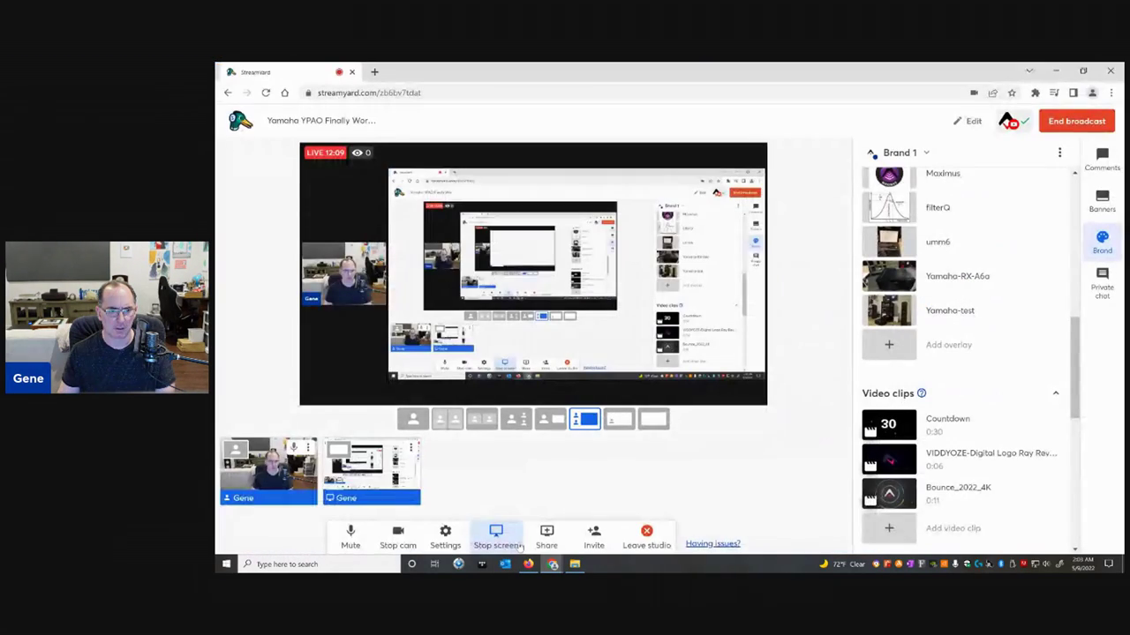
pyautogui.click(375, 72)
pyautogui.write('192.168')
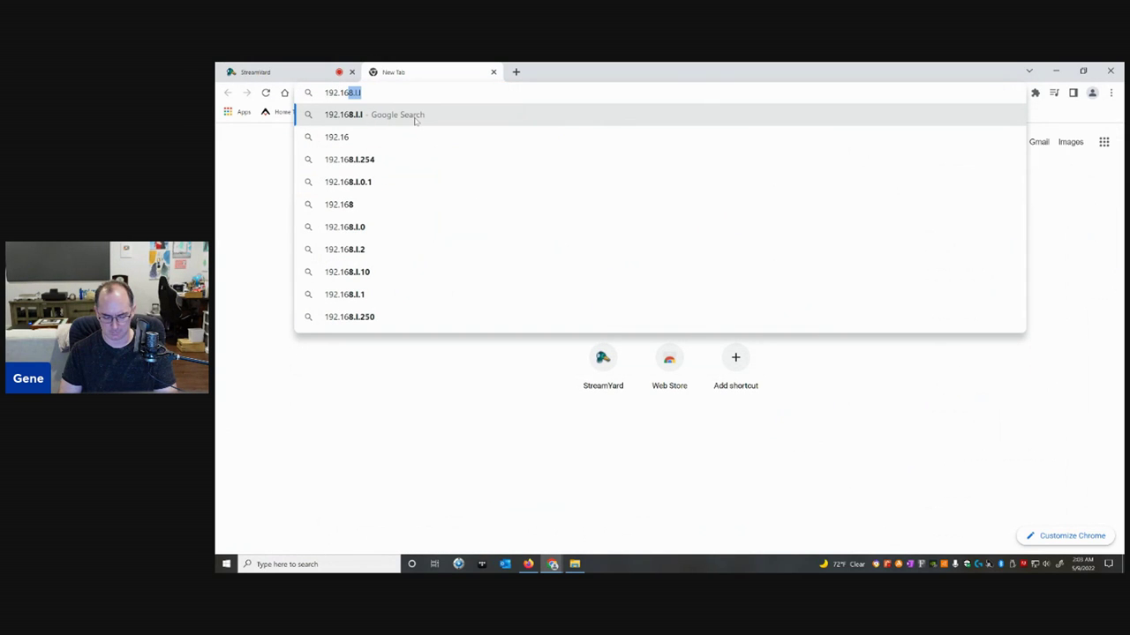
pyautogui.write('.0.195')
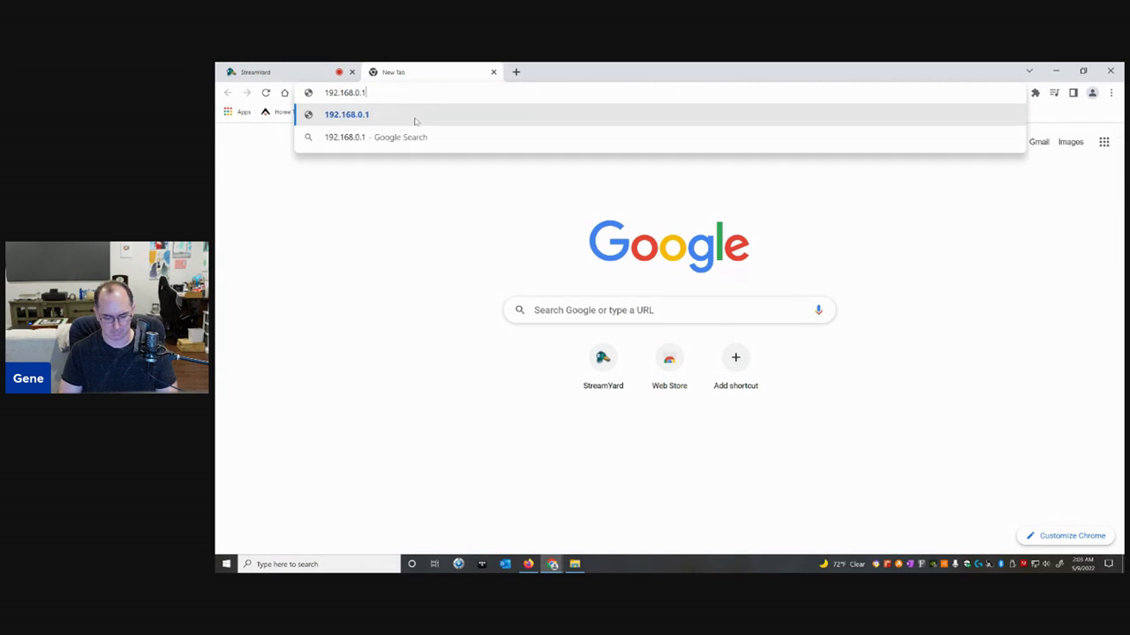
pyautogui.write('/Setup')
pyautogui.press('Return')
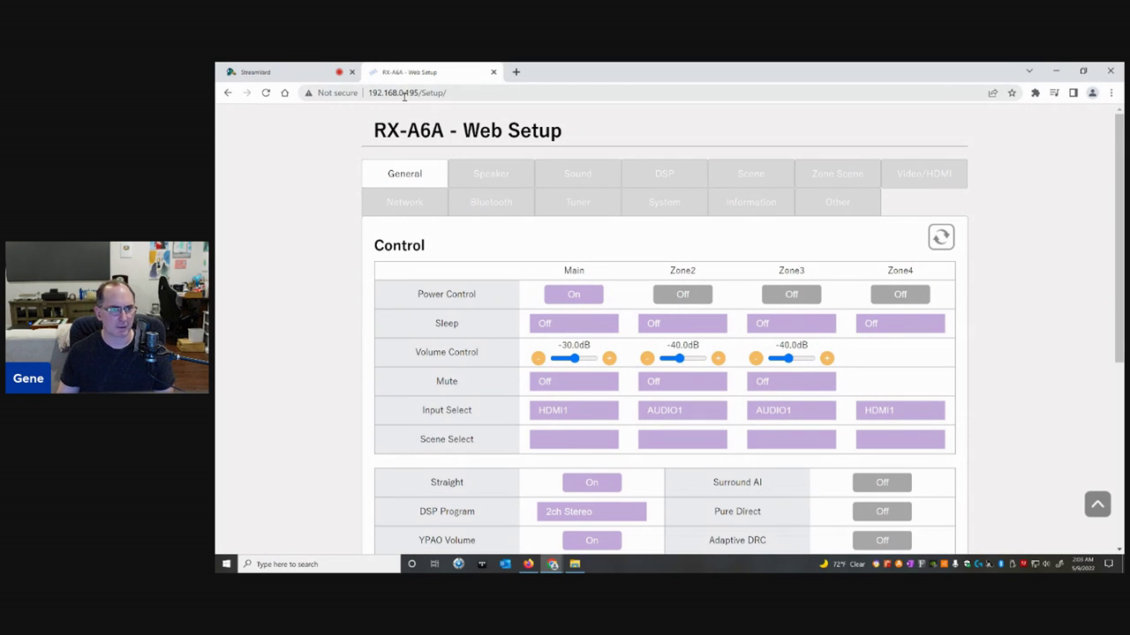
# Step: Open the Speaker settings and review Config, Distance in feet and Level, down to the PEQ section
pyautogui.click(482, 173)
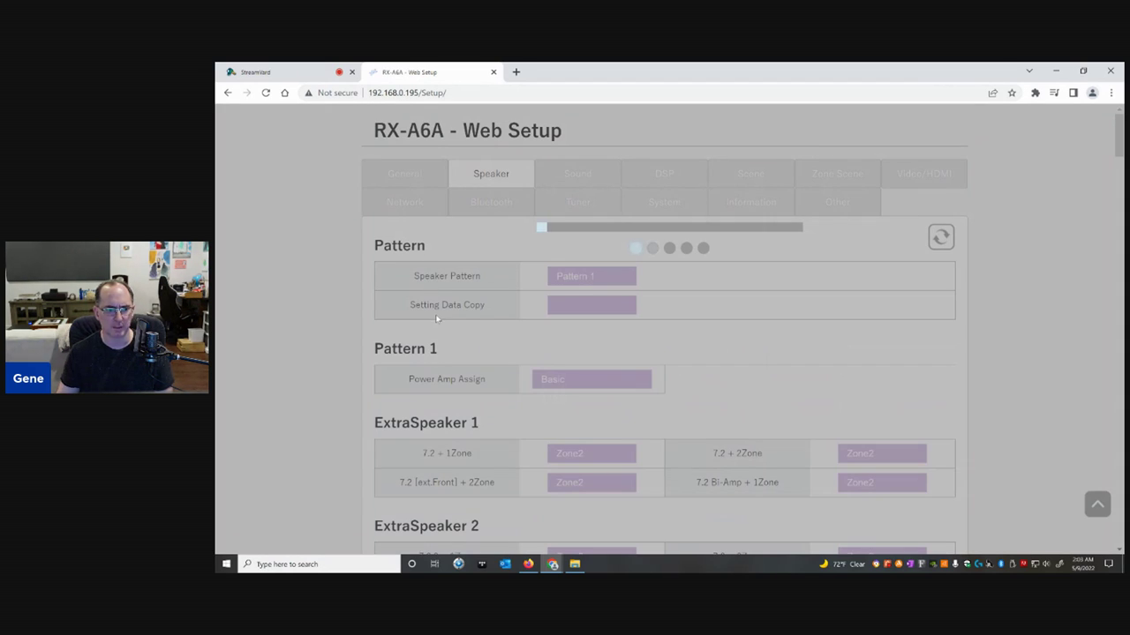
pyautogui.scroll(-10, 439, 322)
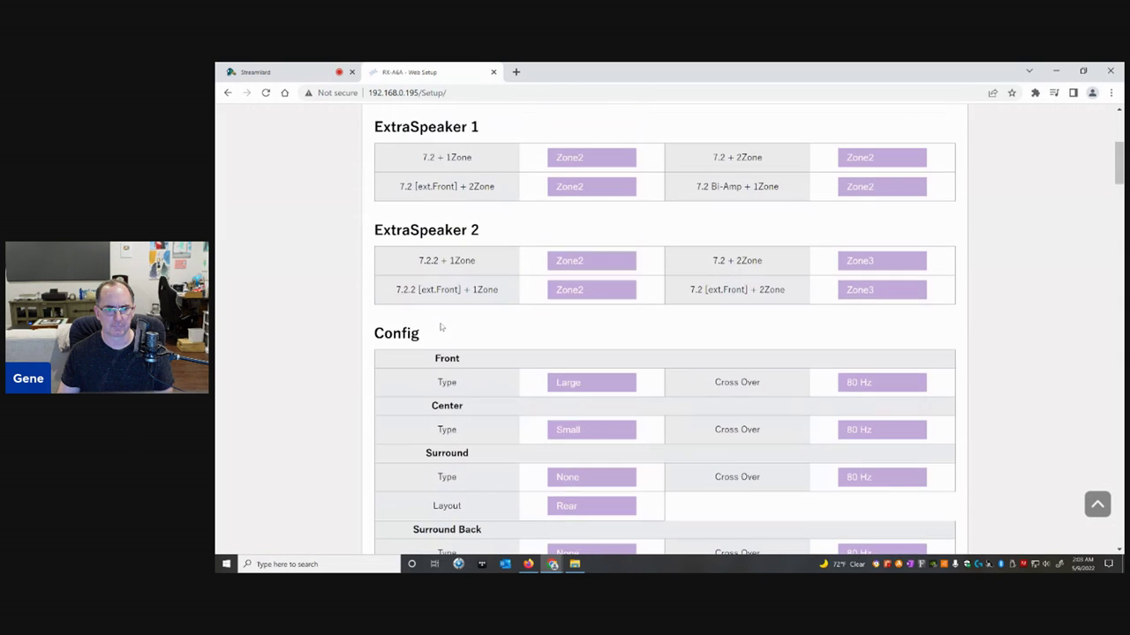
pyautogui.scroll(-11, 440, 327)
pyautogui.scroll(3, 439, 324)
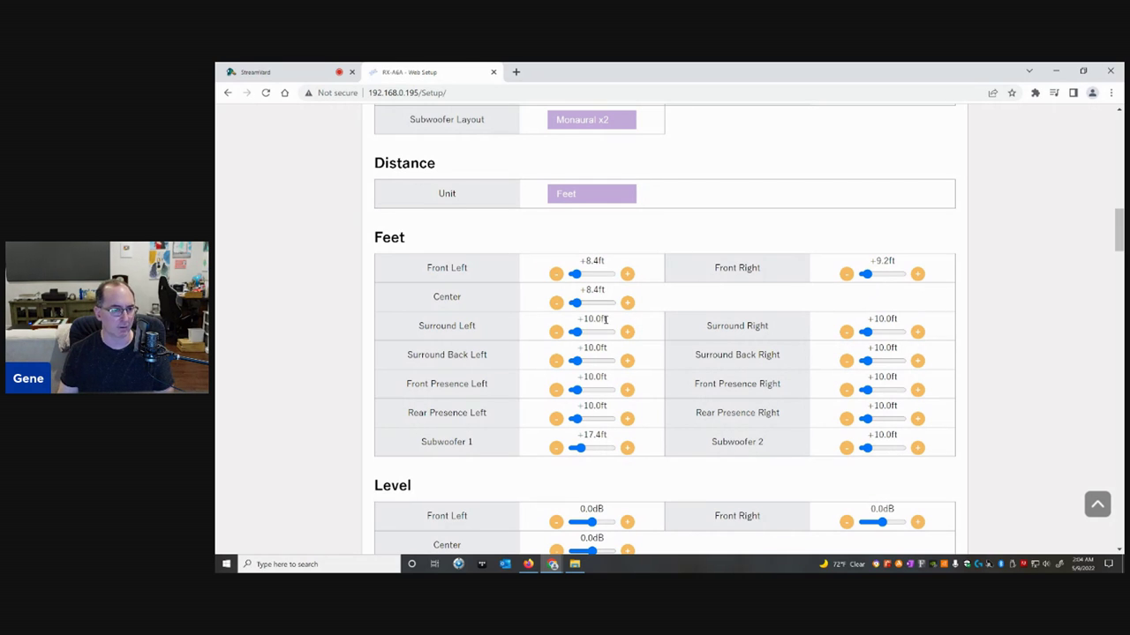
pyautogui.scroll(-1, 593, 345)
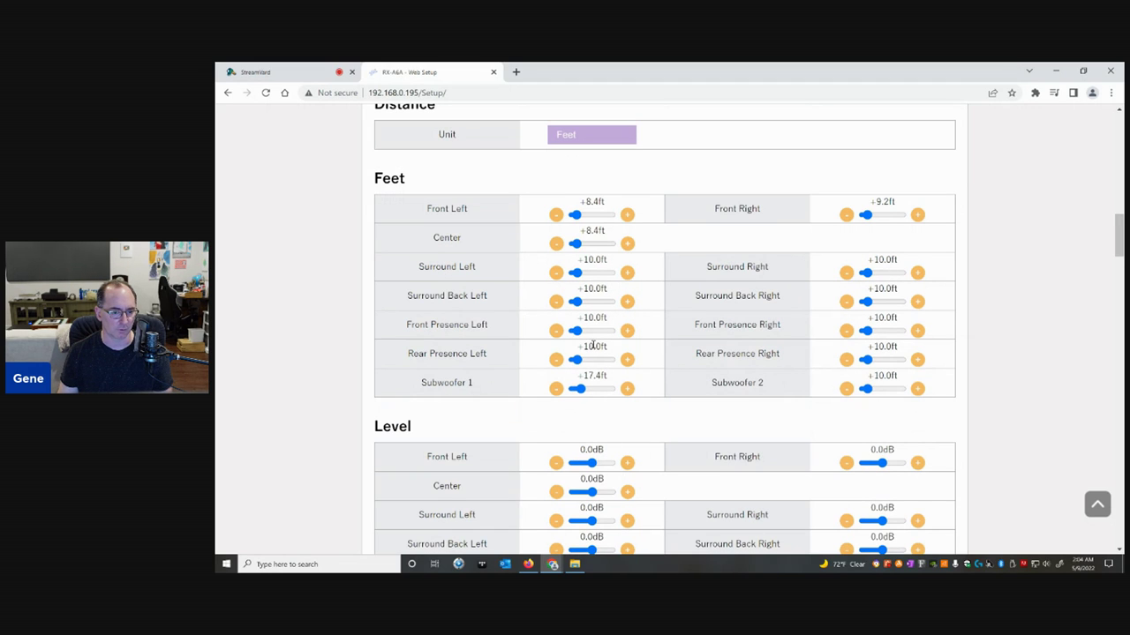
pyautogui.scroll(-2, 593, 344)
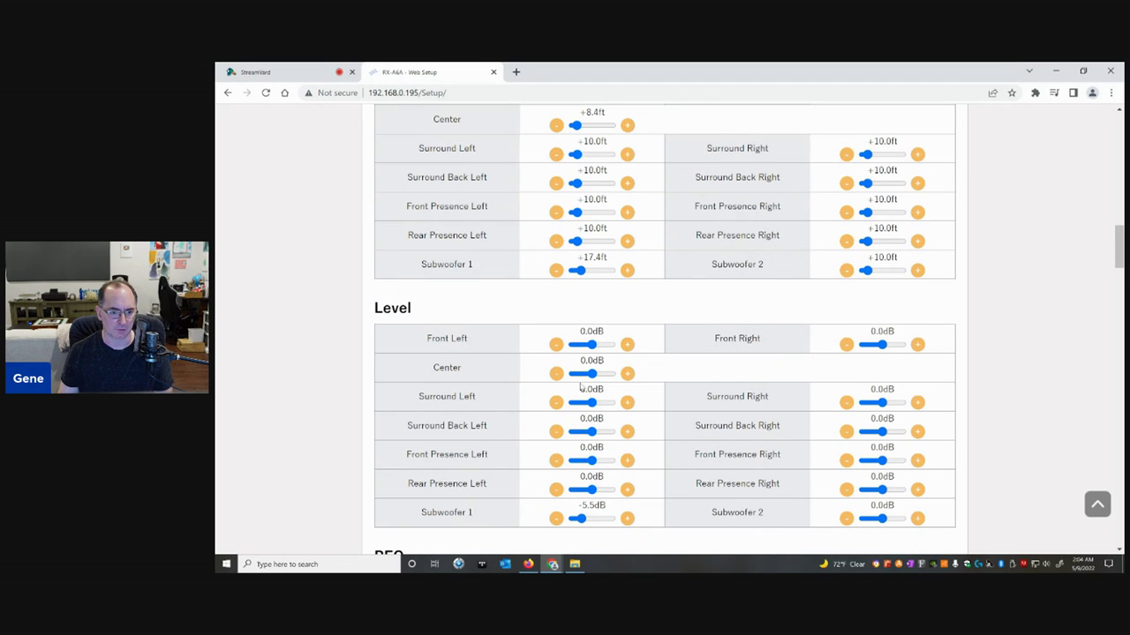
pyautogui.scroll(-1, 581, 388)
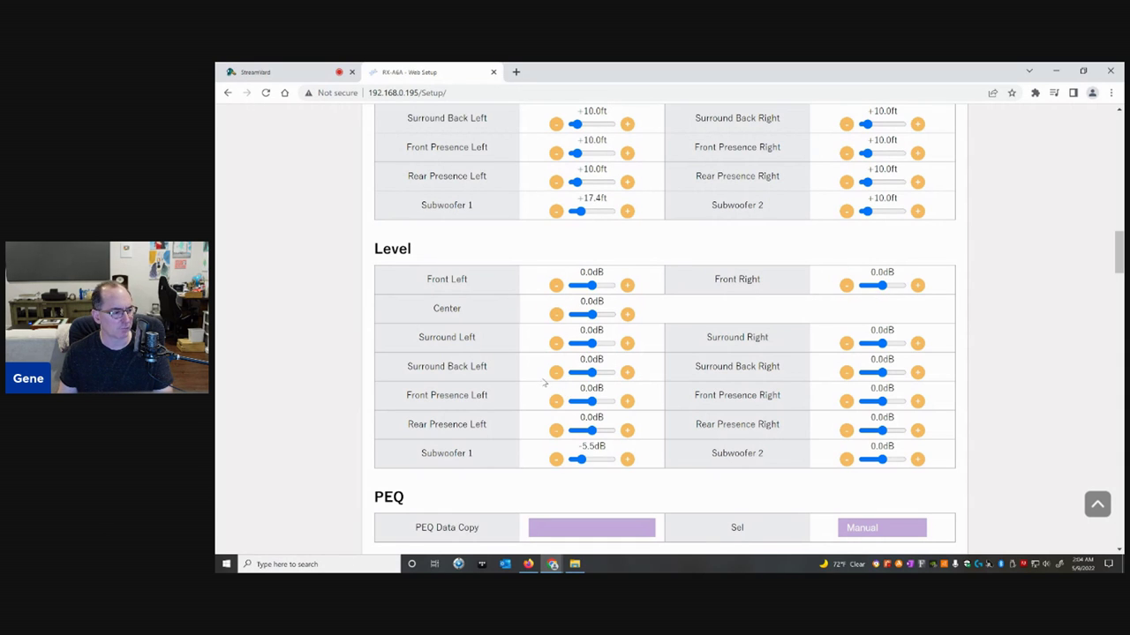
pyautogui.scroll(-1, 541, 382)
# Step: Change the PEQ Sel setting from Manual to Low Frequency
pyautogui.scroll(-4, 541, 381)
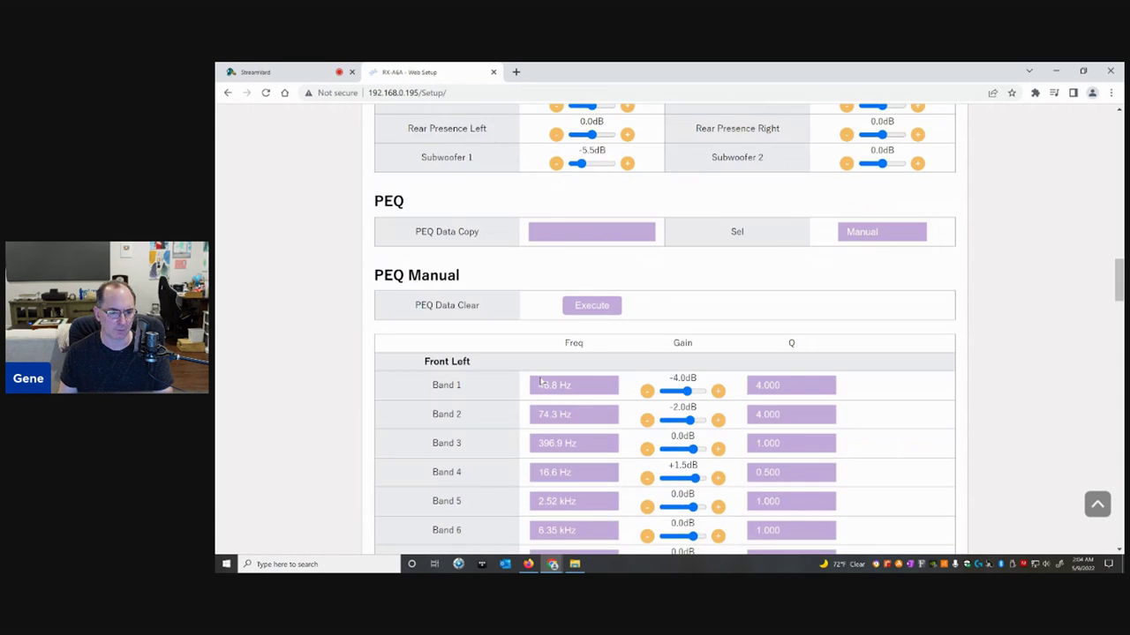
pyautogui.scroll(-1, 541, 382)
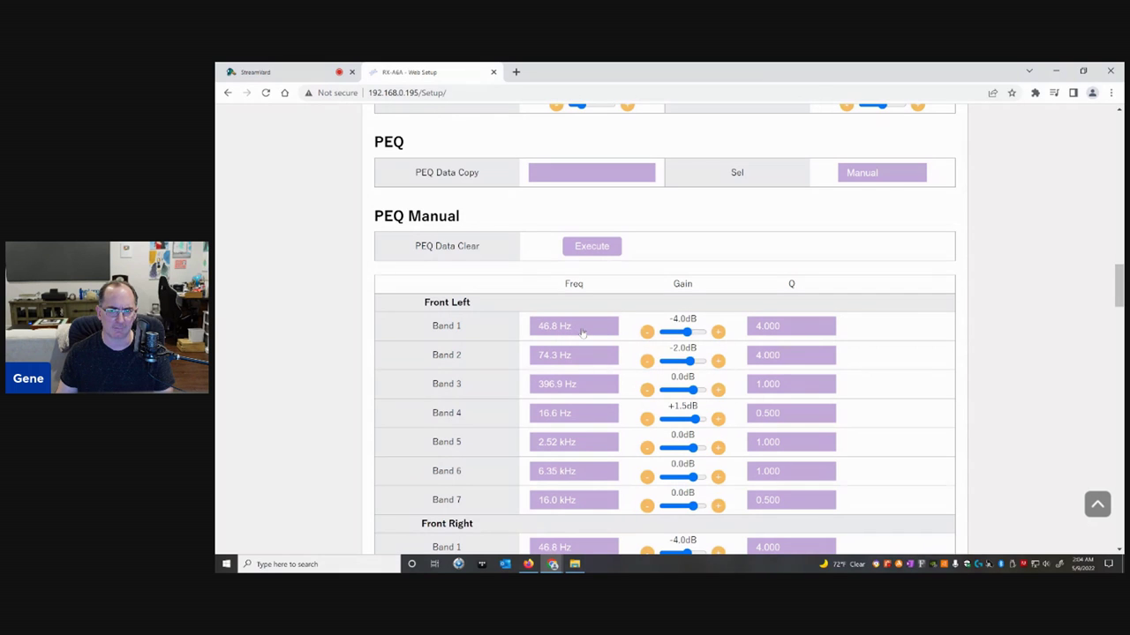
pyautogui.click(876, 180)
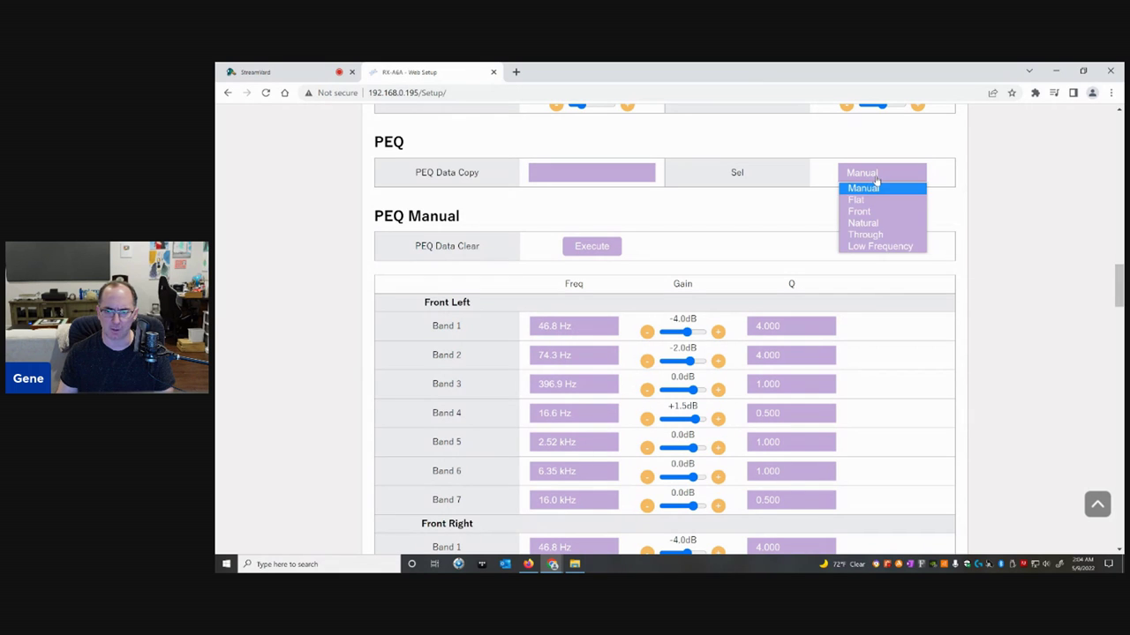
pyautogui.click(879, 247)
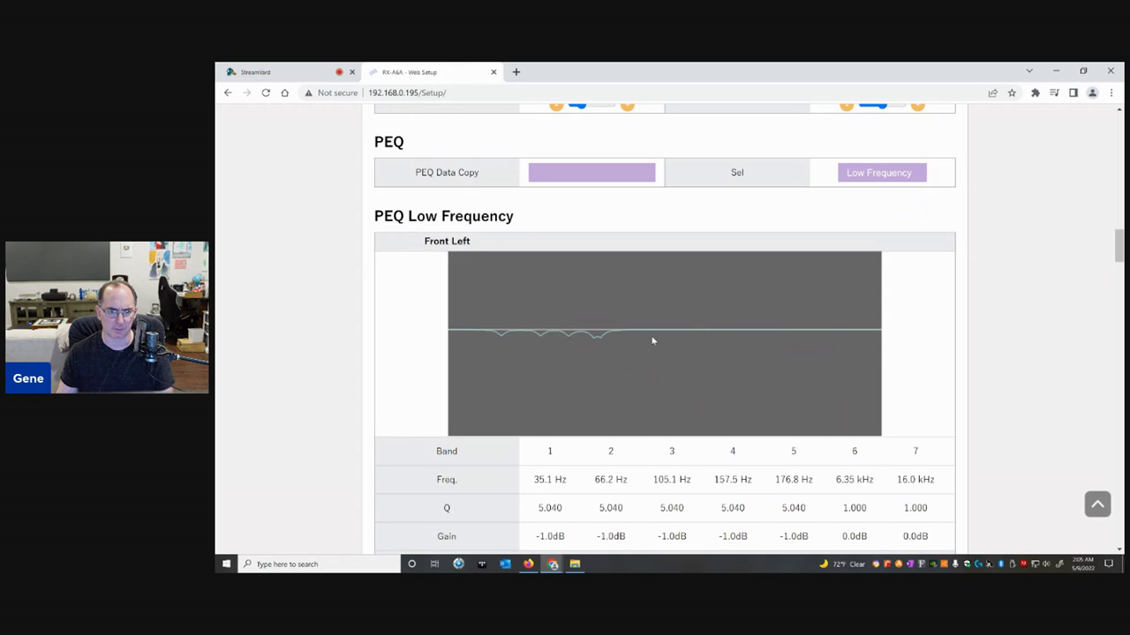
# Step: Review each channel's low-frequency PEQ bands down to Subwoofer 1, then back up to Surround Back Left
pyautogui.scroll(-2, 618, 333)
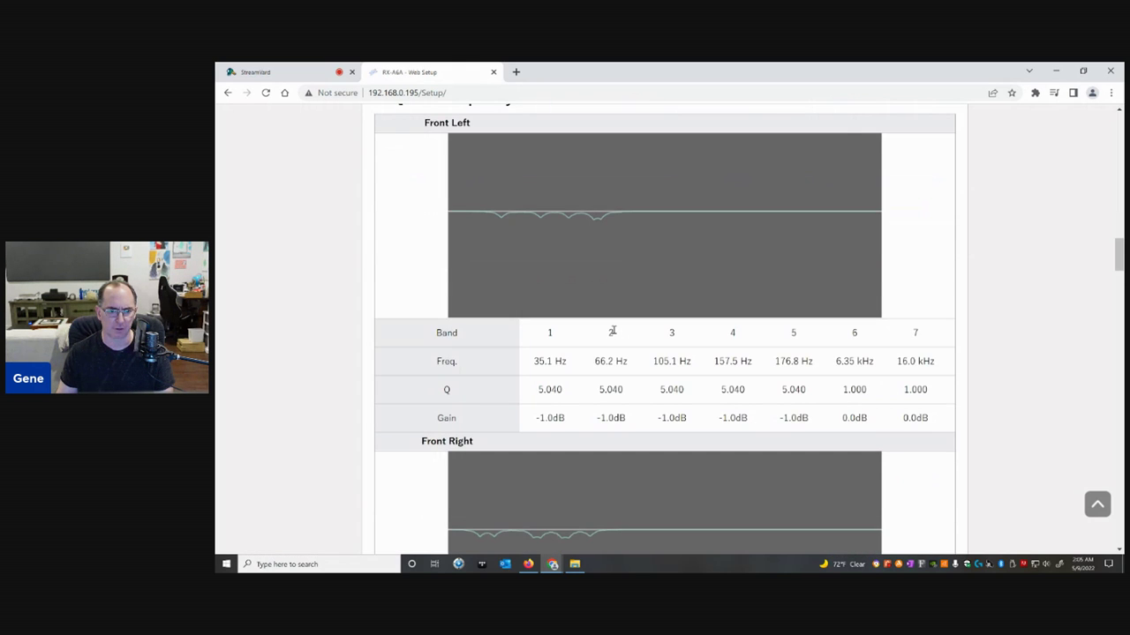
pyautogui.scroll(1, 609, 371)
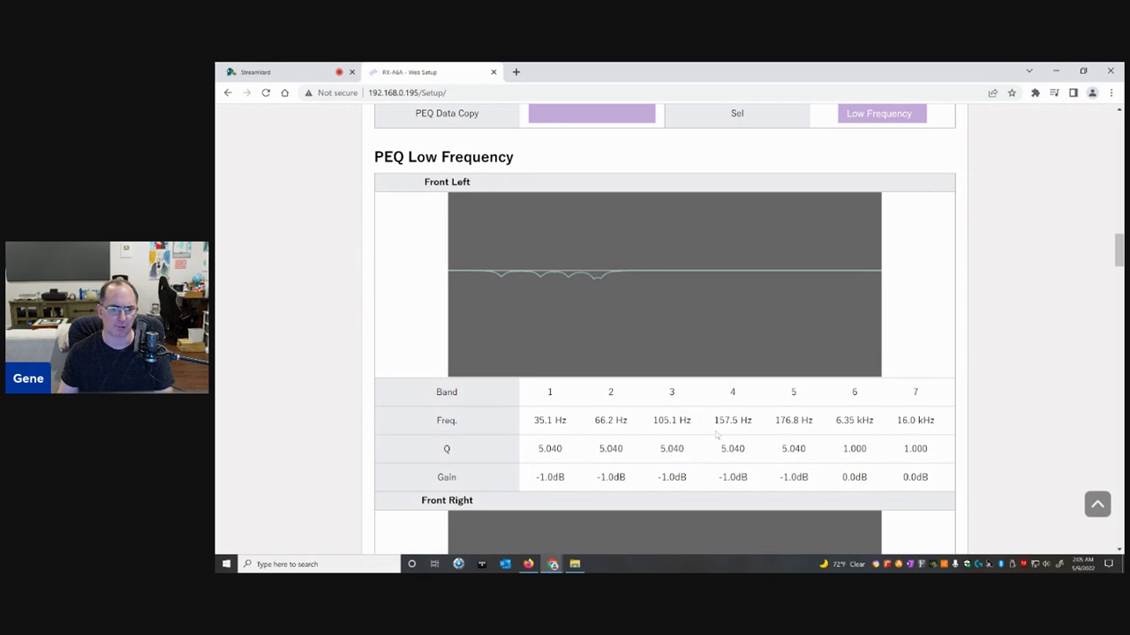
pyautogui.scroll(-14, 670, 390)
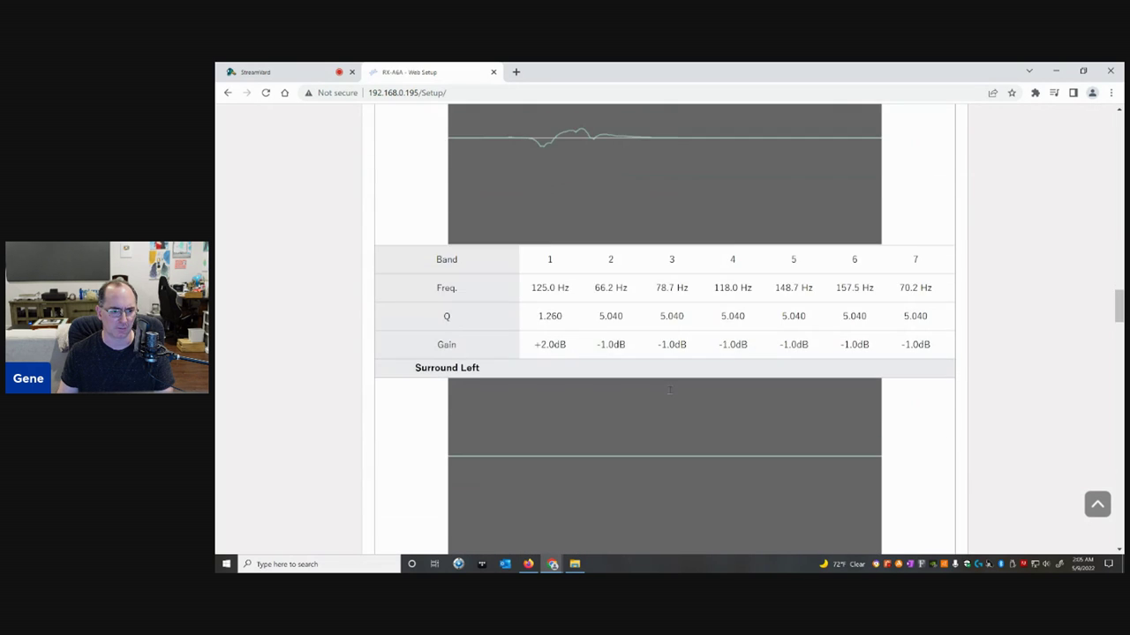
pyautogui.scroll(-10, 670, 390)
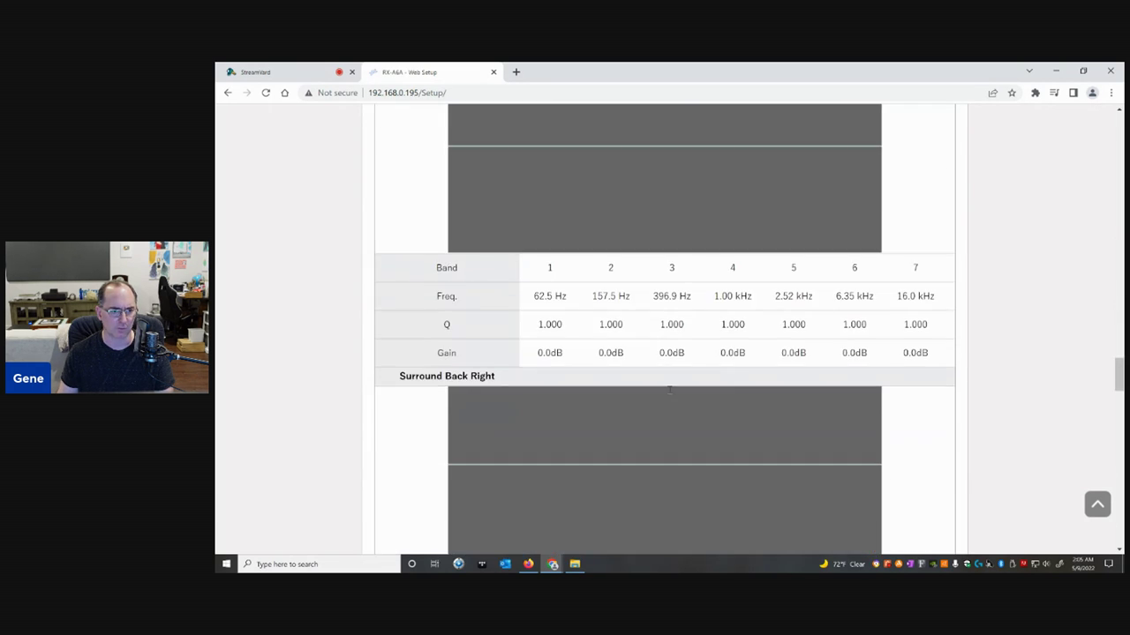
pyautogui.scroll(-10, 670, 390)
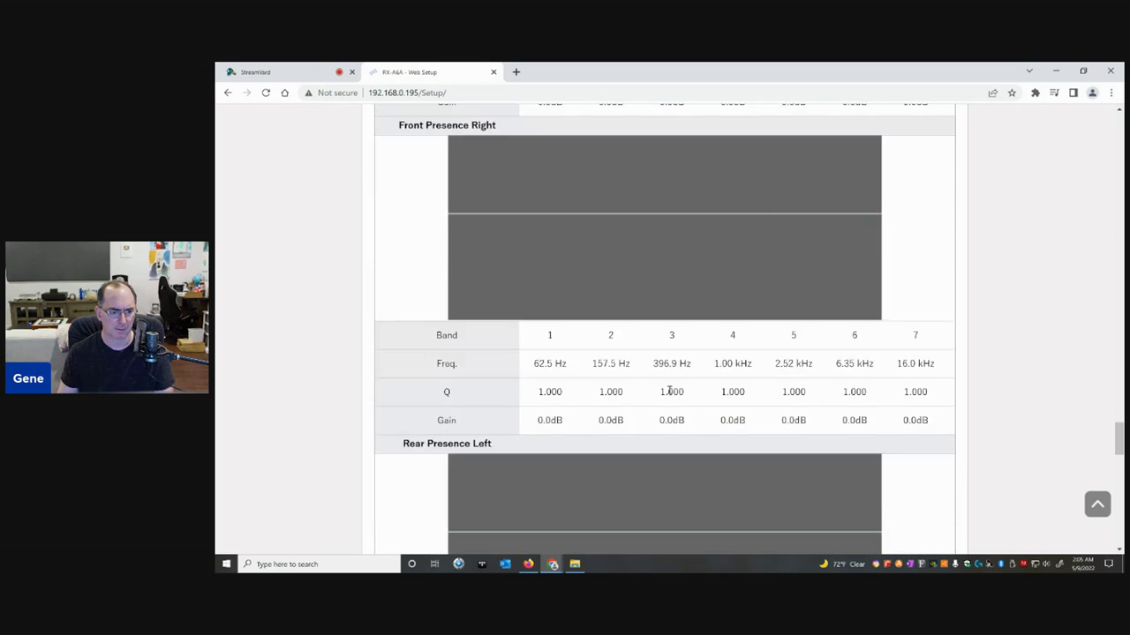
pyautogui.scroll(-5, 670, 390)
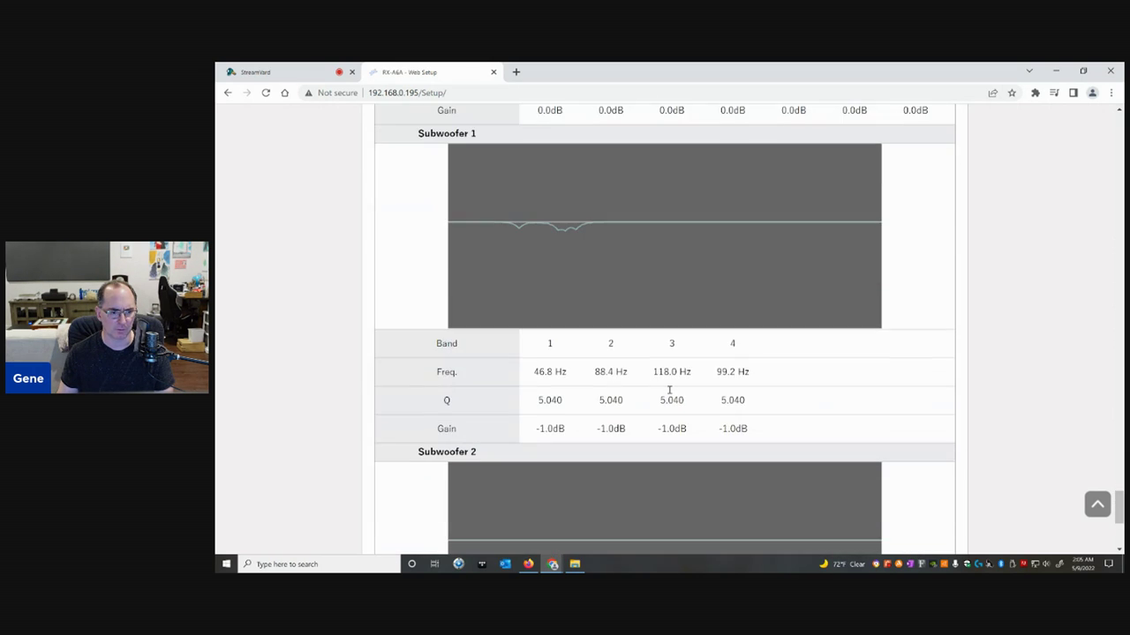
pyautogui.scroll(3, 670, 393)
pyautogui.scroll(-1, 653, 417)
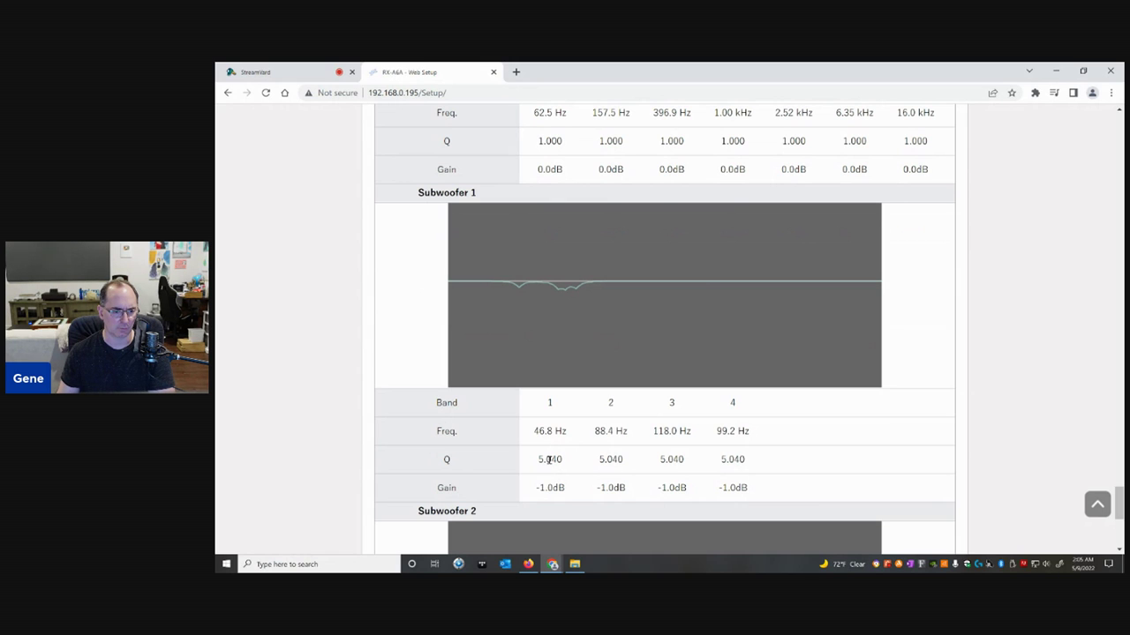
pyautogui.scroll(5, 552, 458)
pyautogui.scroll(12, 554, 456)
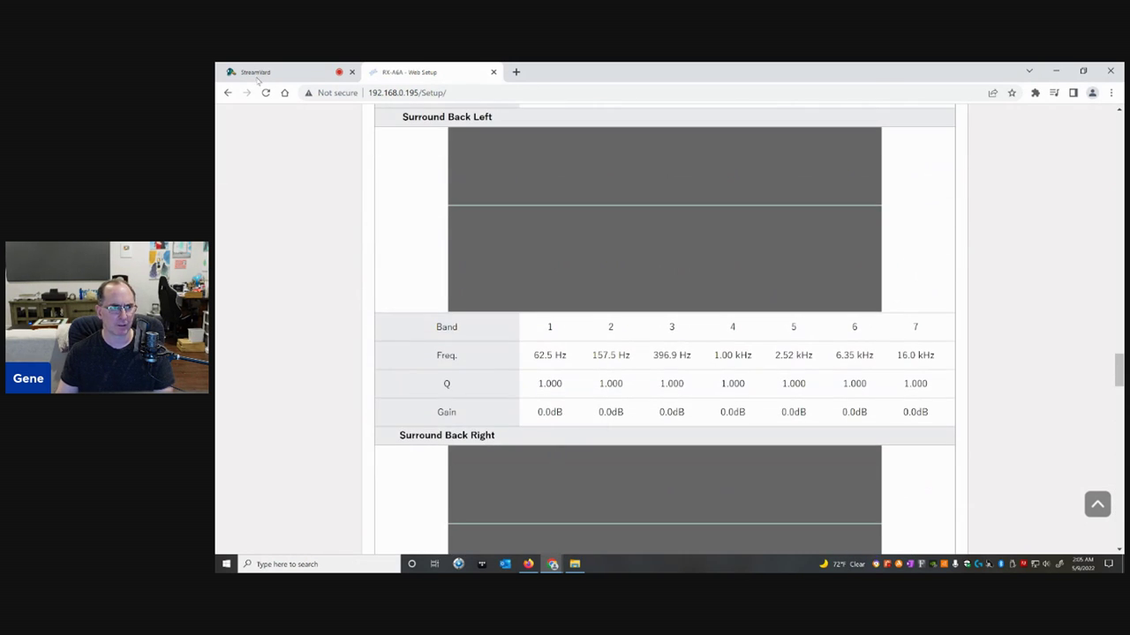